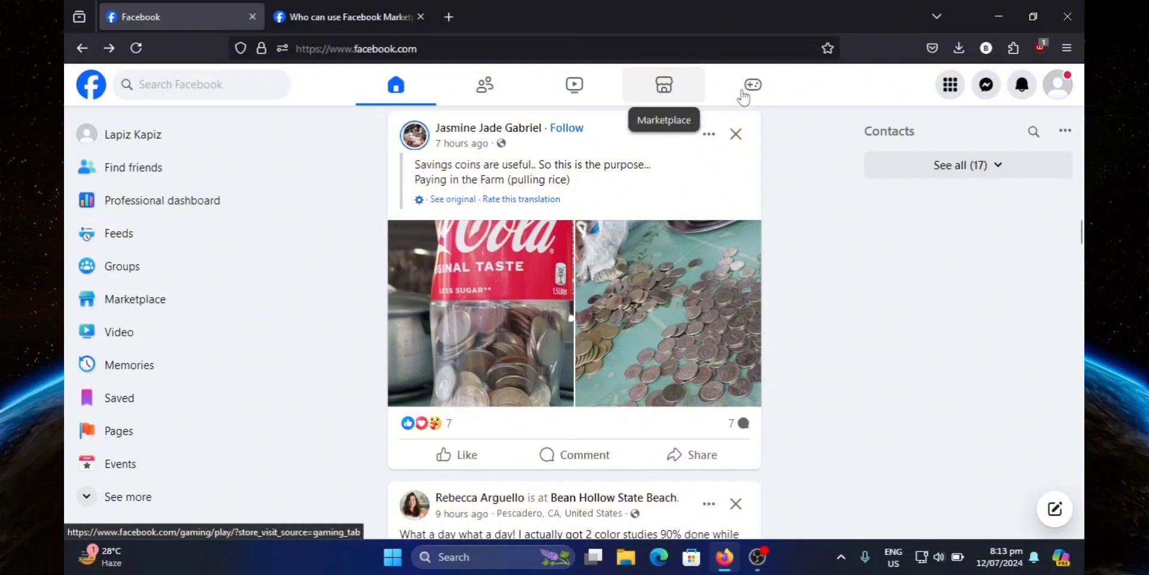
# Look through the full Facebook menu for the Marketplace entry under Shopping, and close the menu again.
pyautogui.click(950, 85)
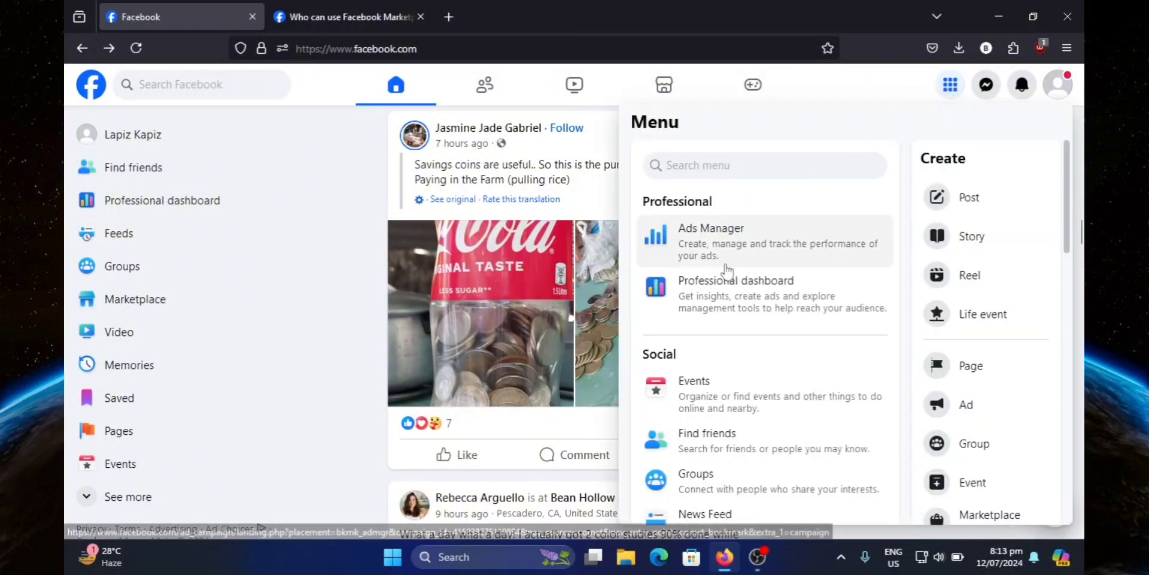
pyautogui.scroll(-10, 726, 270)
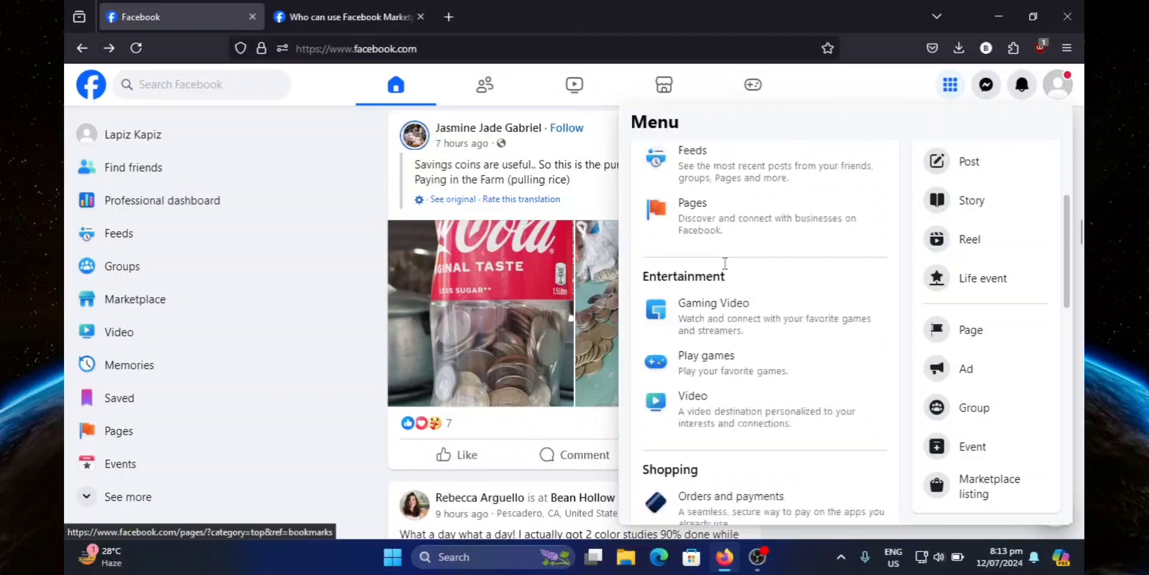
pyautogui.scroll(-3, 726, 268)
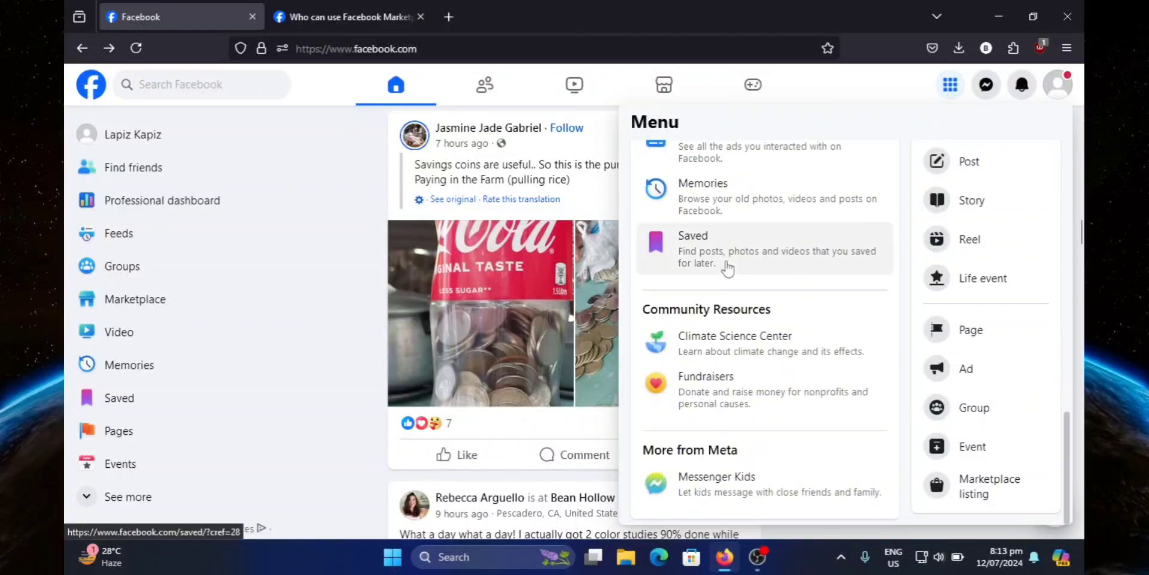
pyautogui.scroll(8, 726, 267)
pyautogui.scroll(-5, 734, 268)
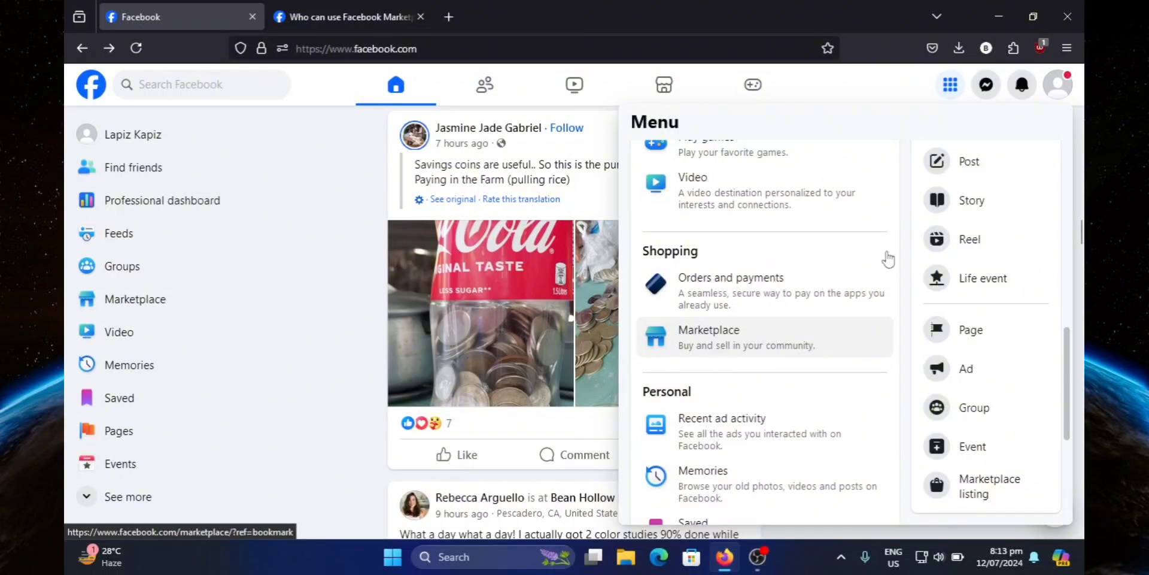
pyautogui.click(949, 89)
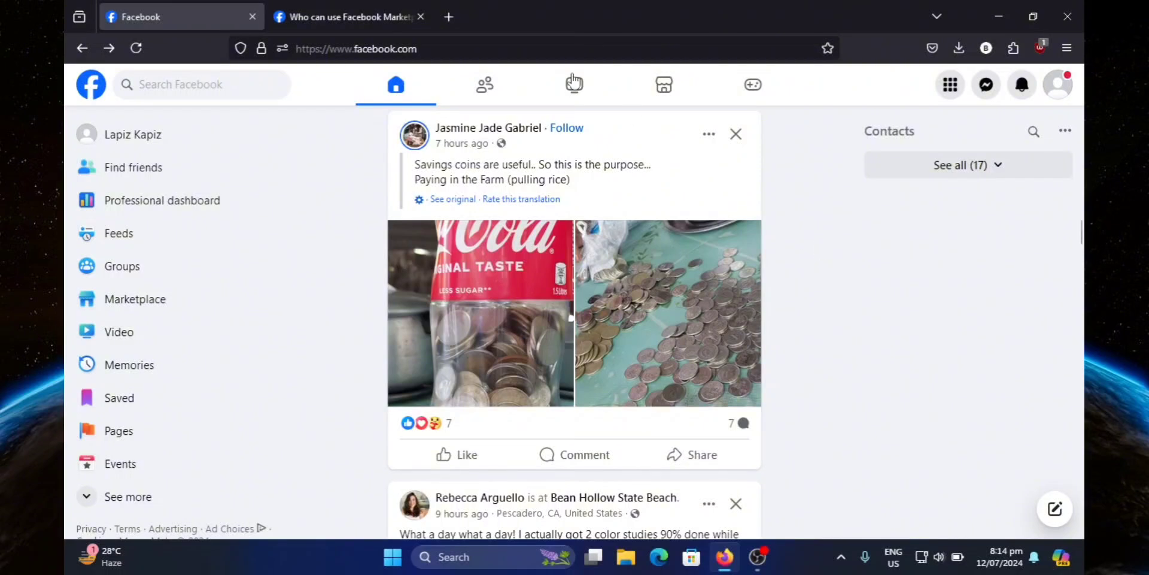
# Review the age requirements in the "Who can use Facebook Marketplace" help article, highlighting the paragraph on being an adult.
pyautogui.click(366, 14)
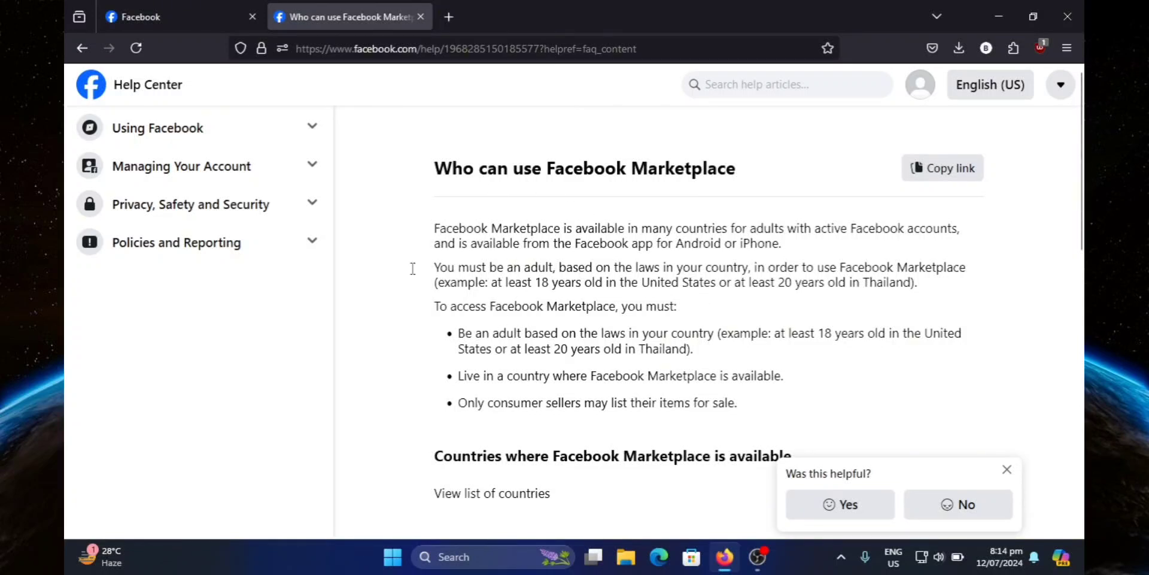
pyautogui.moveTo(433, 270); pyautogui.dragTo(951, 299)
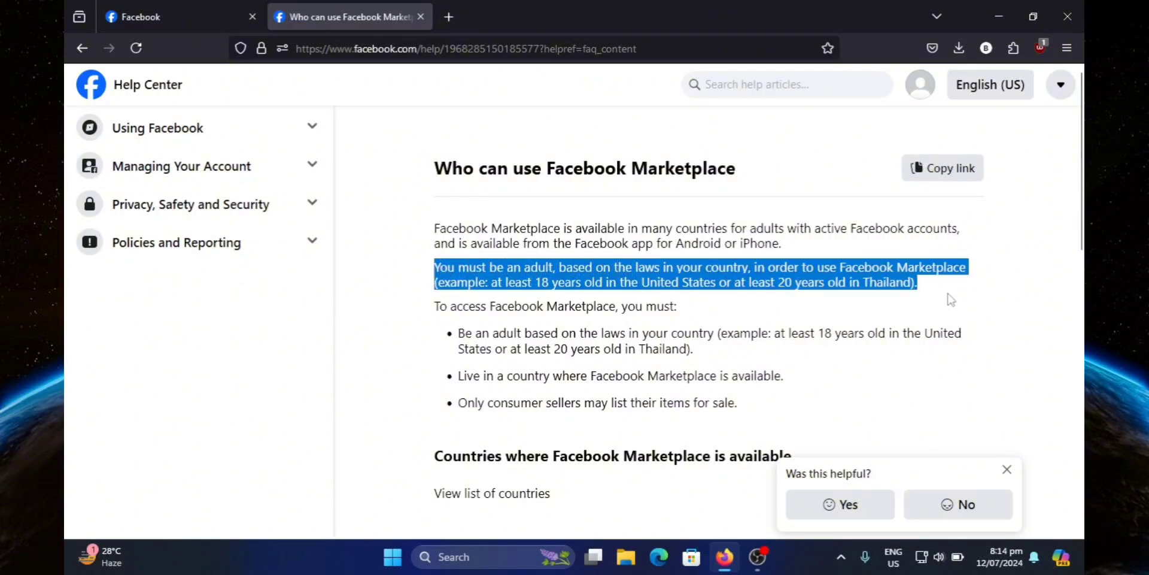
pyautogui.moveTo(666, 304); pyautogui.dragTo(719, 304)
pyautogui.click(806, 308)
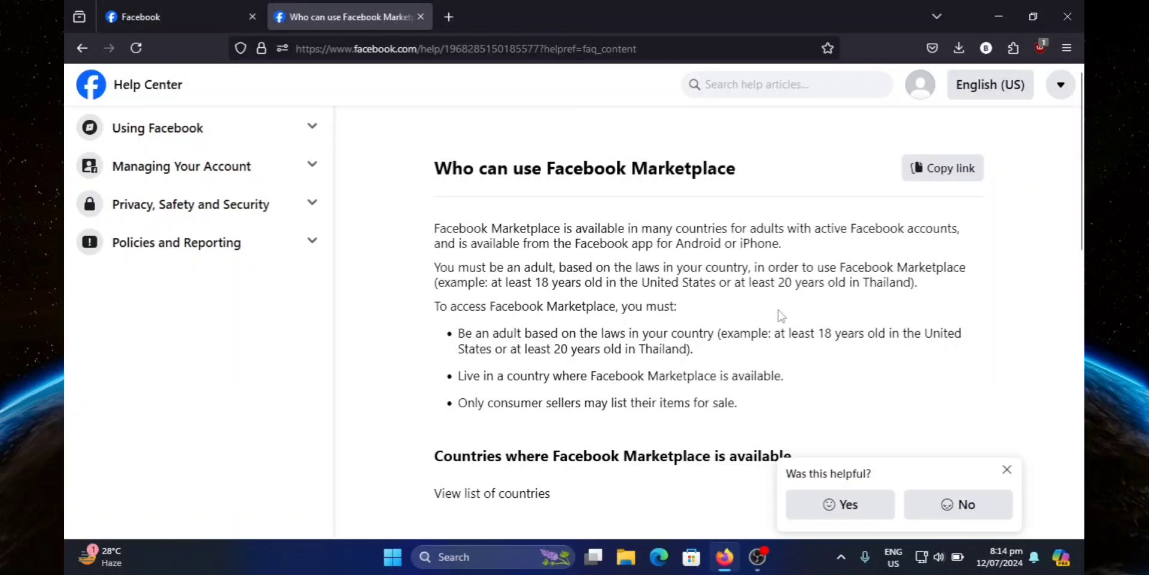
pyautogui.moveTo(789, 333); pyautogui.dragTo(833, 335)
pyautogui.click(797, 358)
# Return to the Facebook page, open Marketplace and start a new listing of the type Item for sale.
pyautogui.click(147, 9)
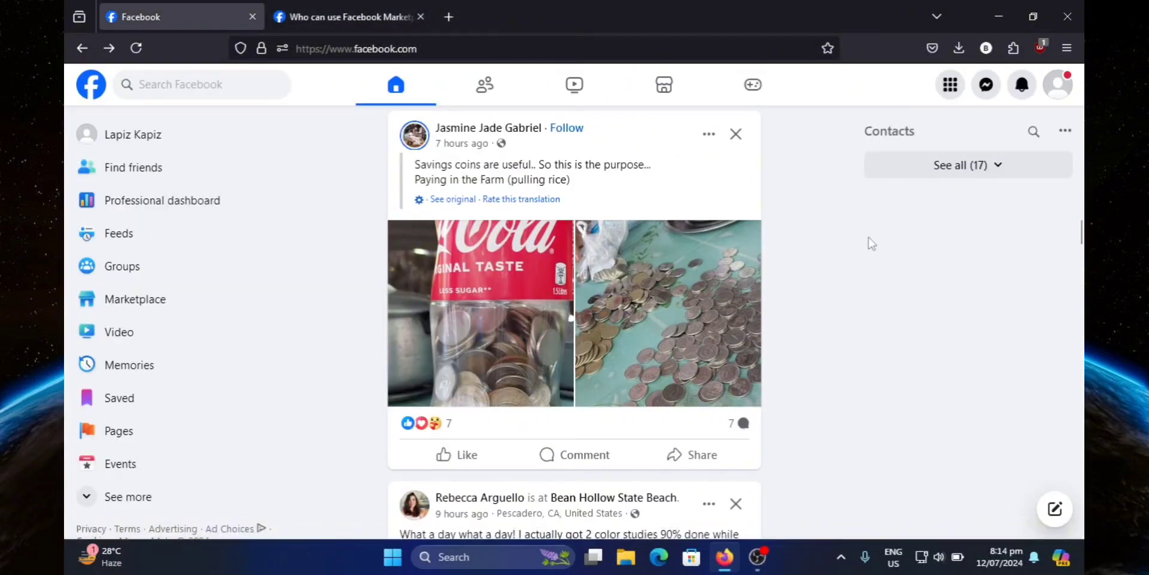
pyautogui.click(664, 85)
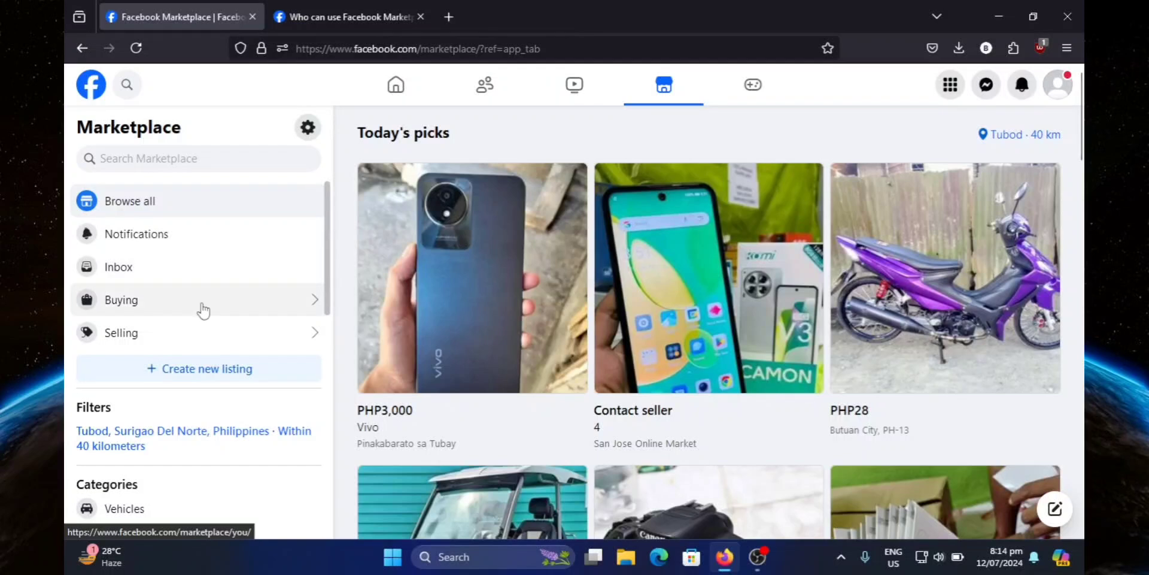
pyautogui.scroll(-5, 198, 340)
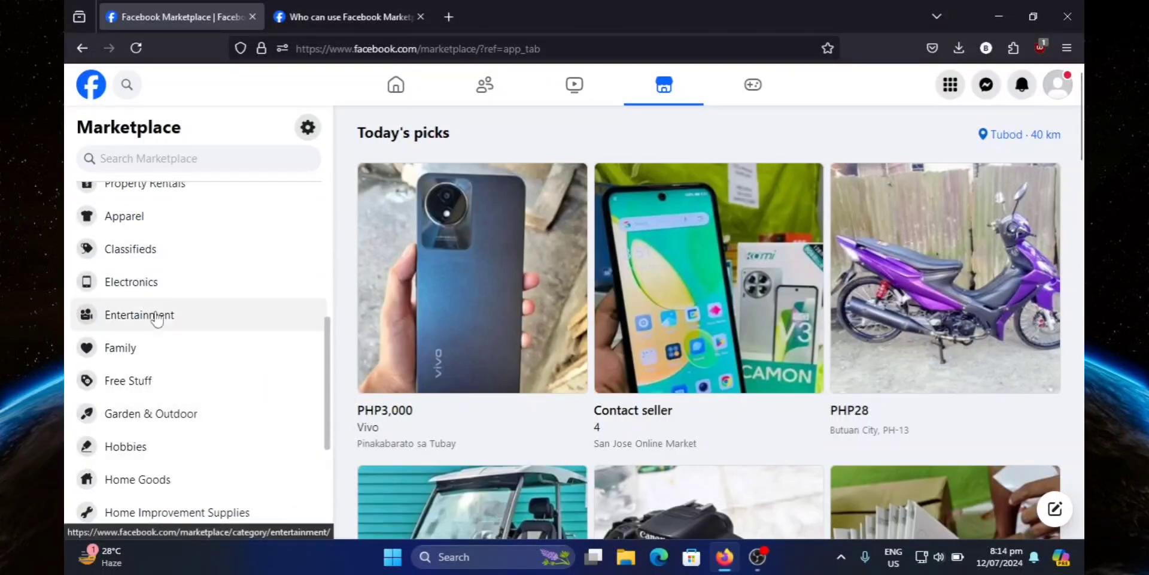
pyautogui.scroll(-4, 143, 389)
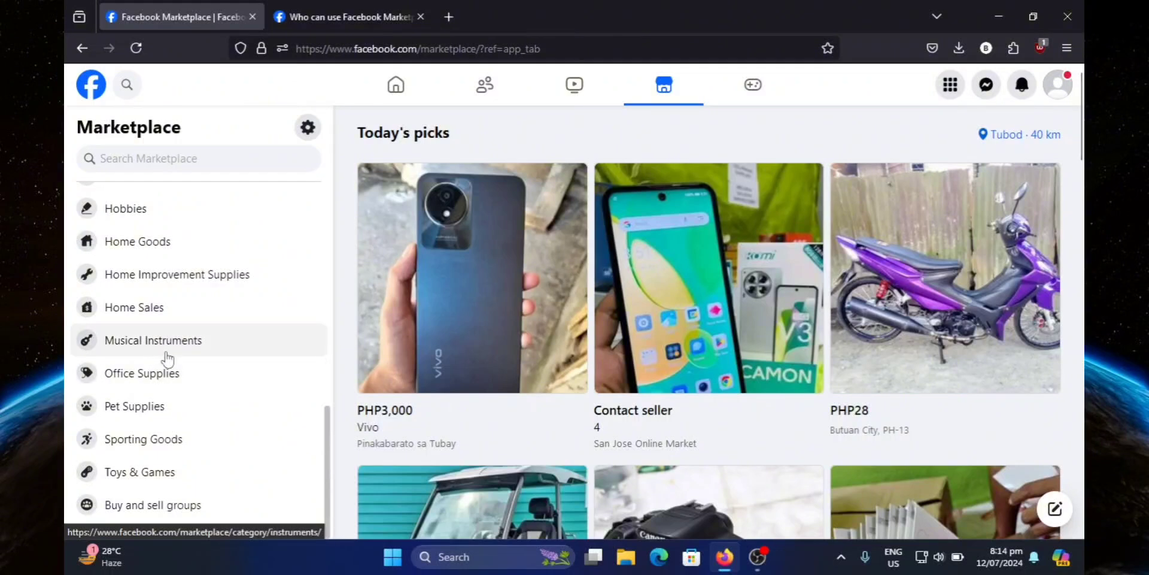
pyautogui.scroll(5, 162, 347)
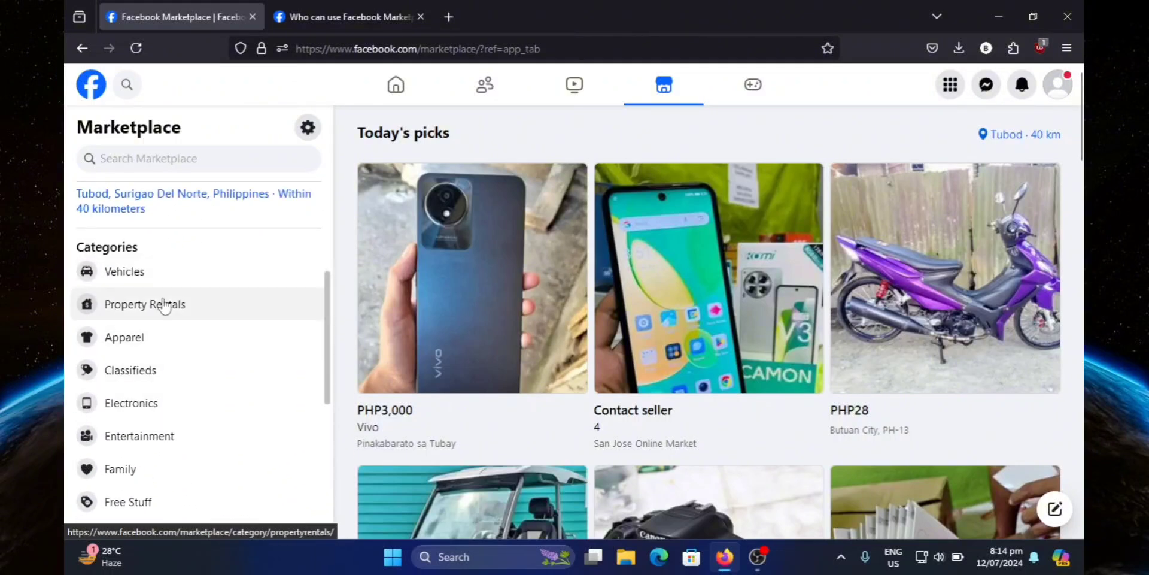
pyautogui.scroll(4, 162, 370)
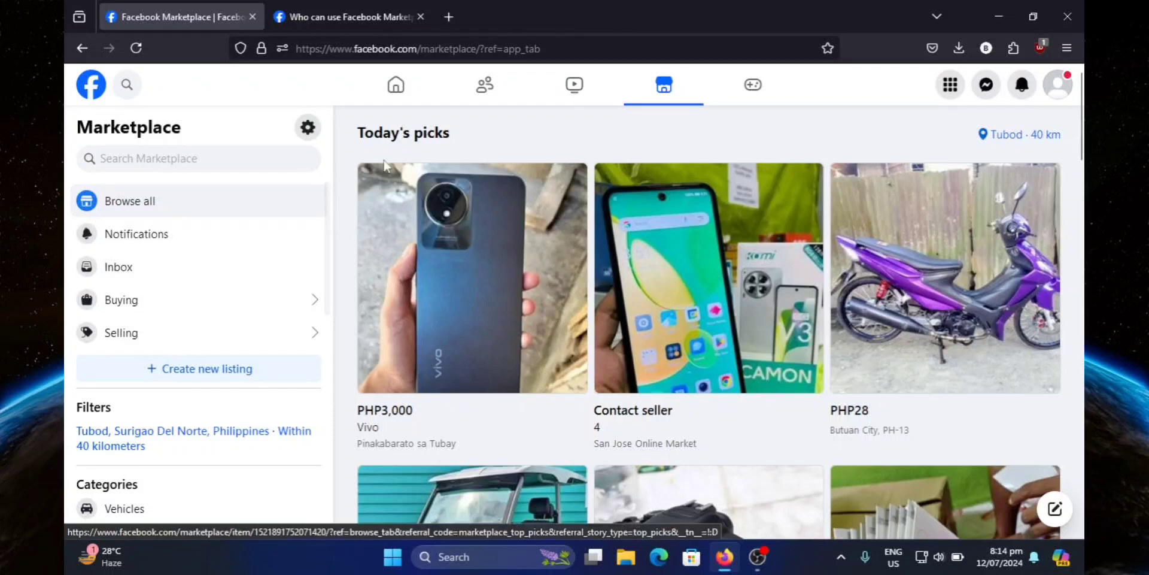
pyautogui.click(222, 376)
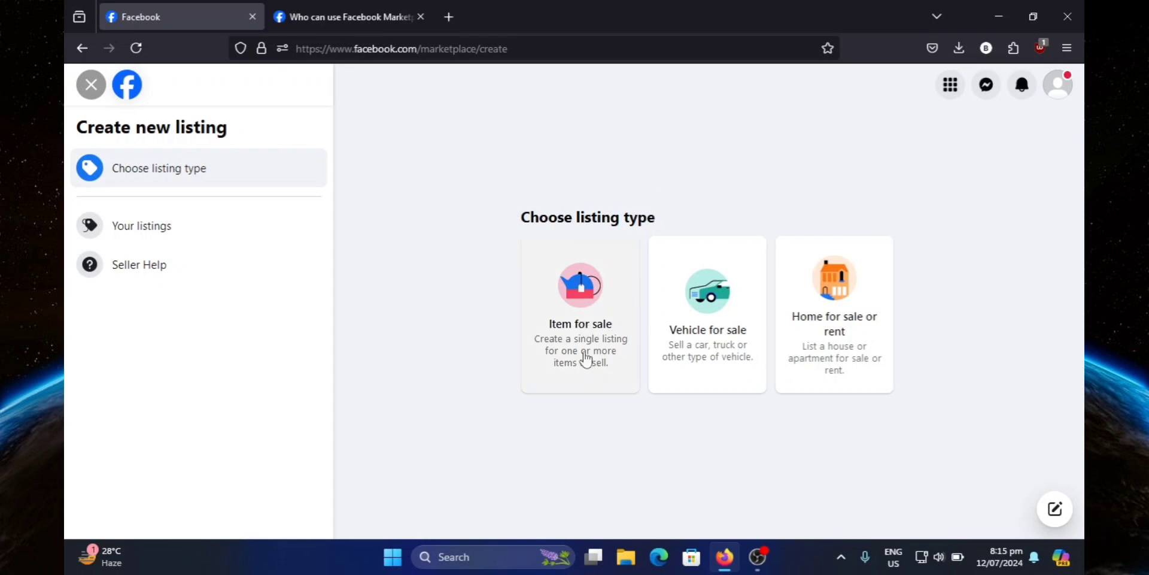
pyautogui.click(596, 336)
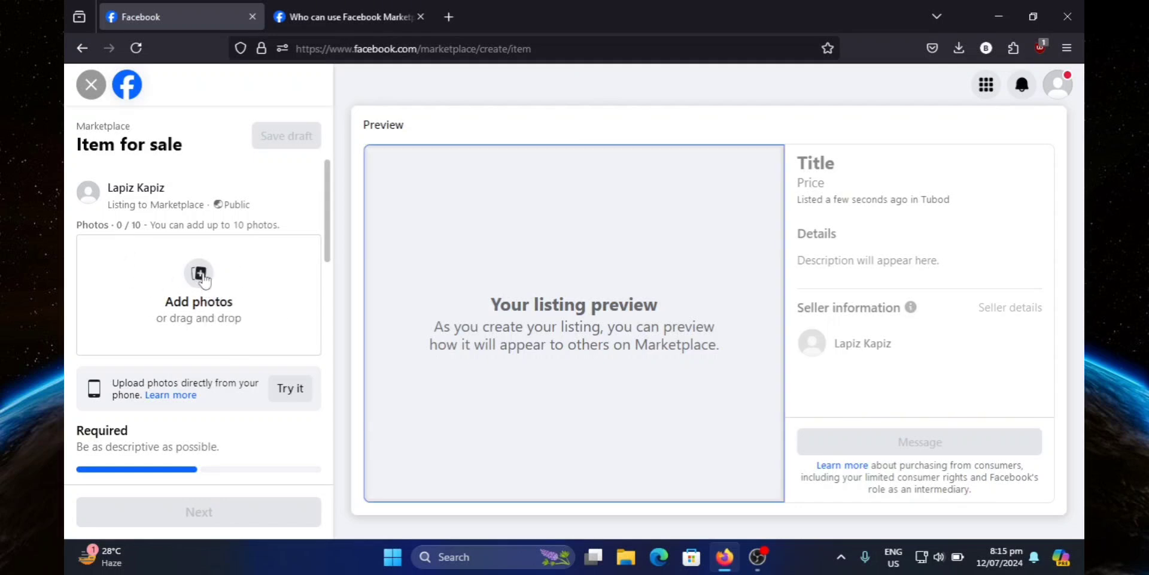
# Add the two photos 2bupp3V4 and zTPj9kuw from the Downloads folder to the listing.
pyautogui.click(274, 303)
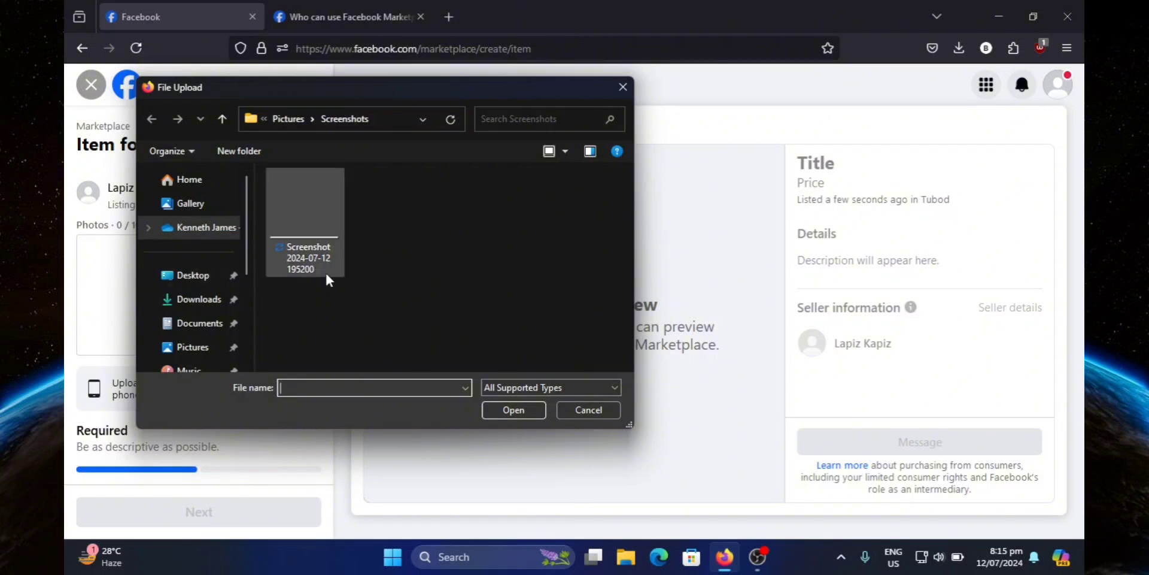
pyautogui.click(194, 302)
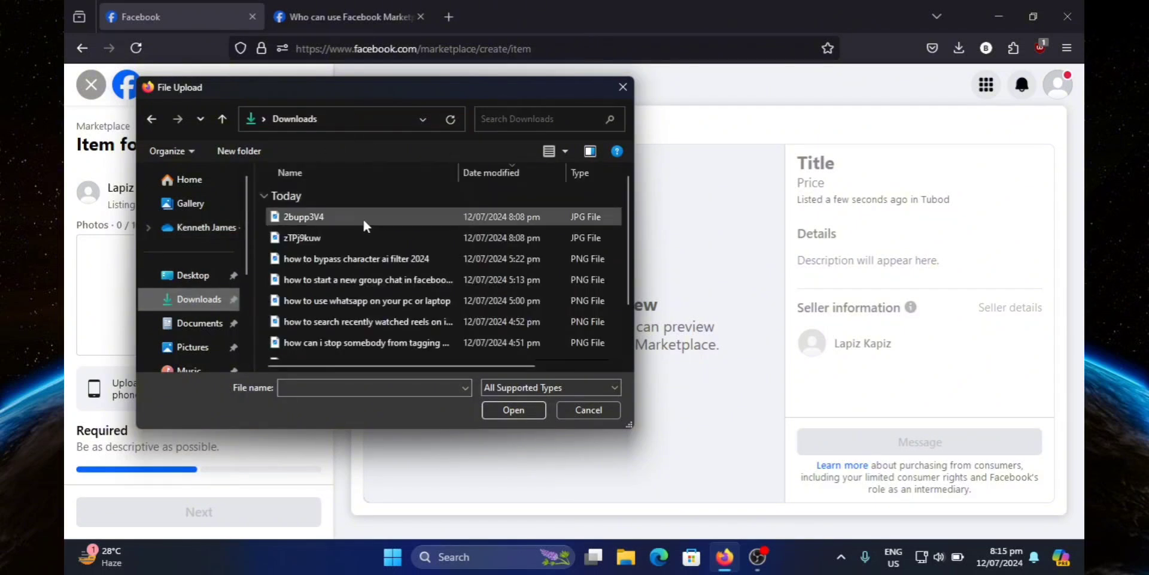
pyautogui.click(363, 220)
pyautogui.click(344, 235)
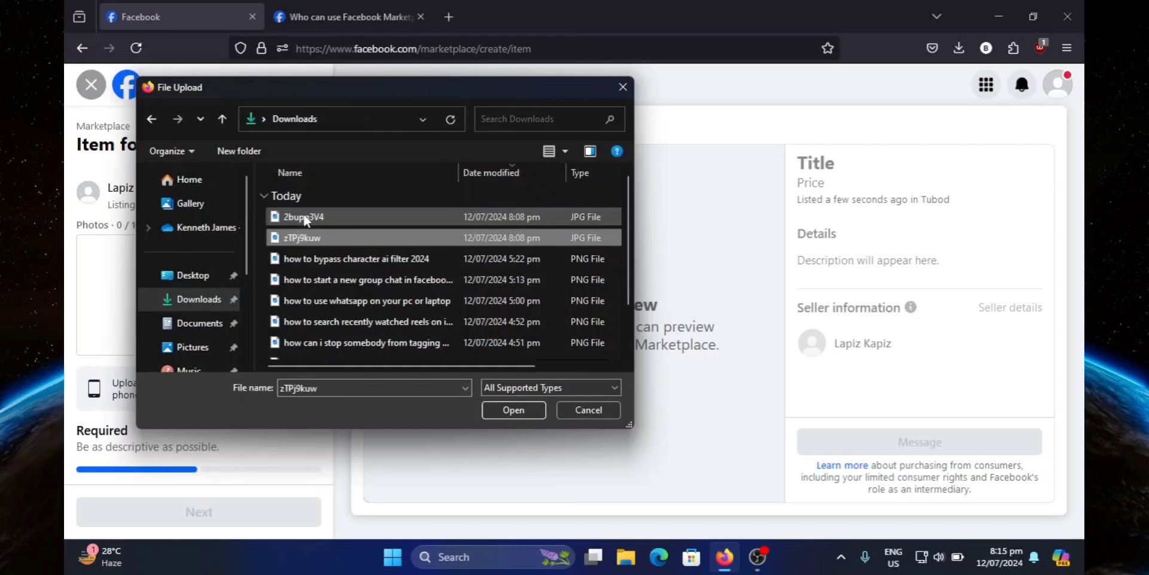
pyautogui.click(308, 219)
pyautogui.keyDown('ctrl'); pyautogui.click(328, 233); pyautogui.keyUp('ctrl')
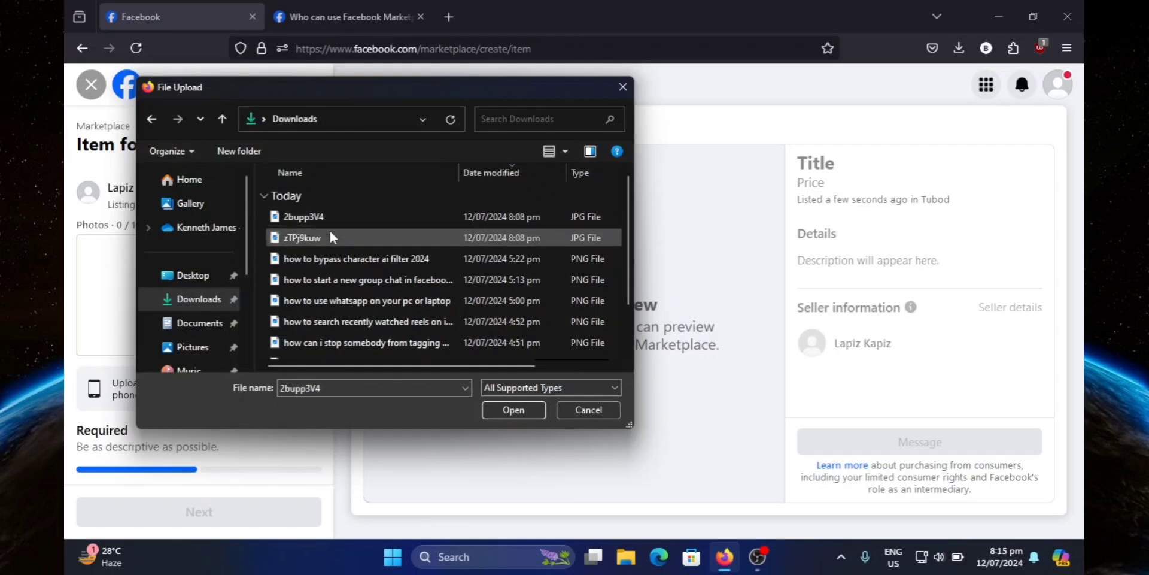
pyautogui.press('Return')
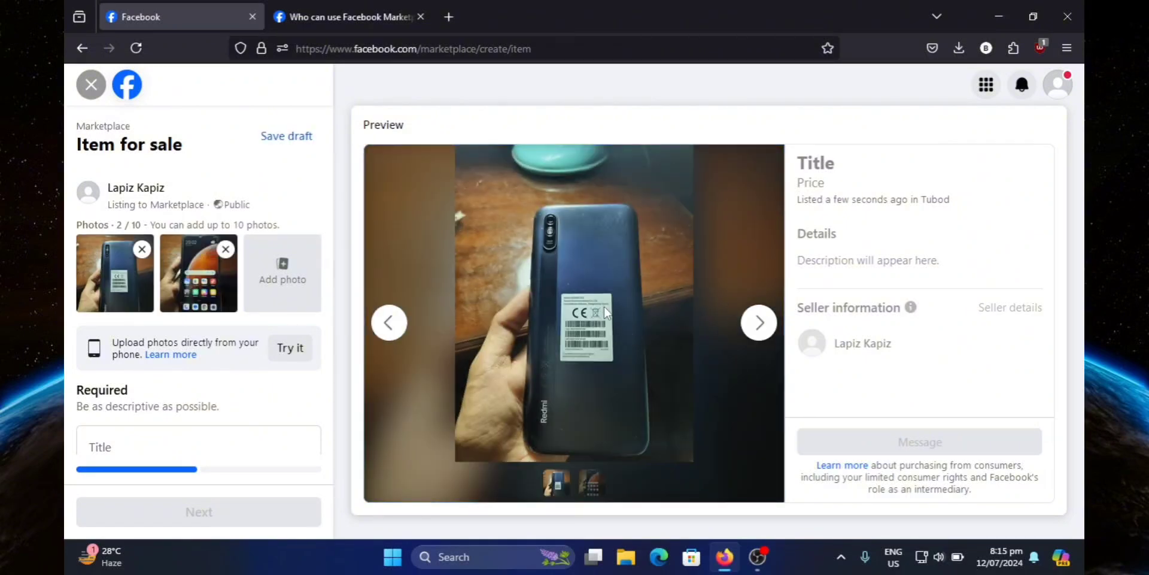
# Make the photo of the phone's screen the first listing photo, and check both photos in the preview.
pyautogui.click(759, 322)
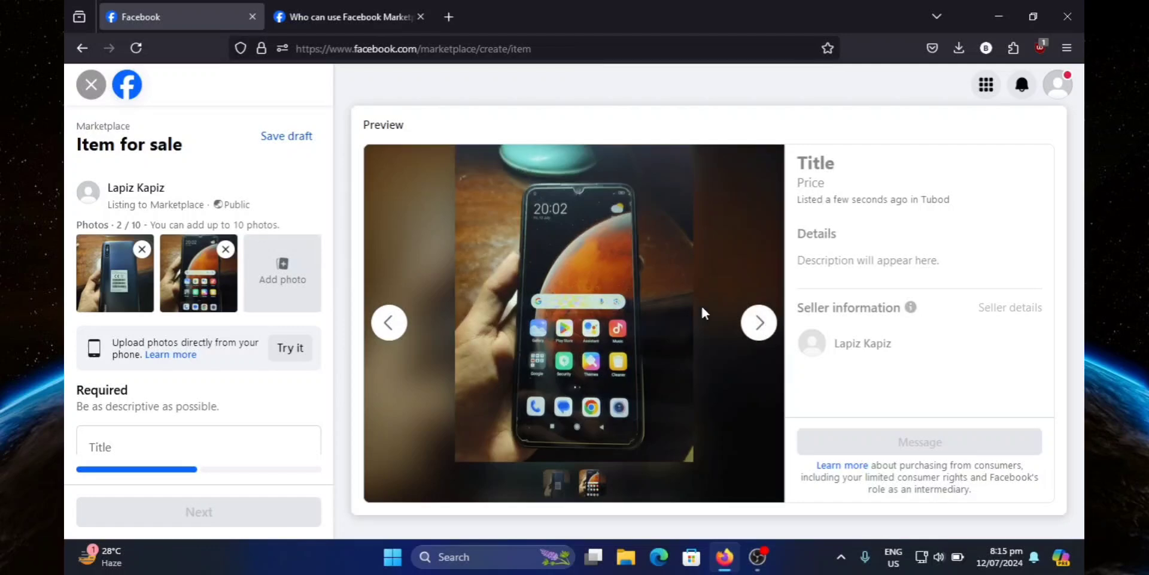
pyautogui.click(388, 322)
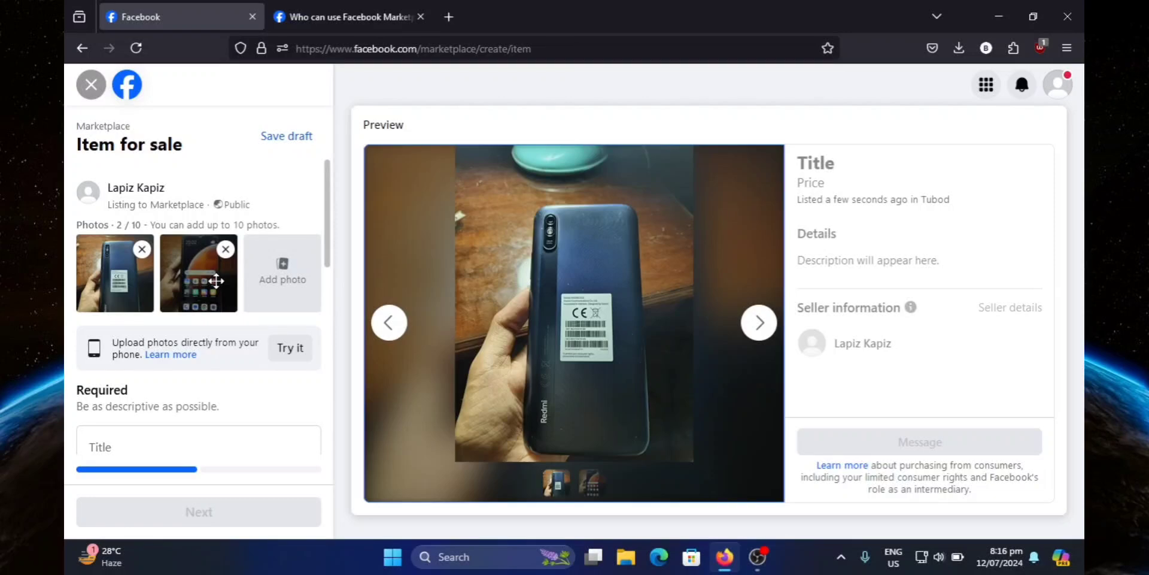
pyautogui.moveTo(216, 281); pyautogui.dragTo(140, 276)
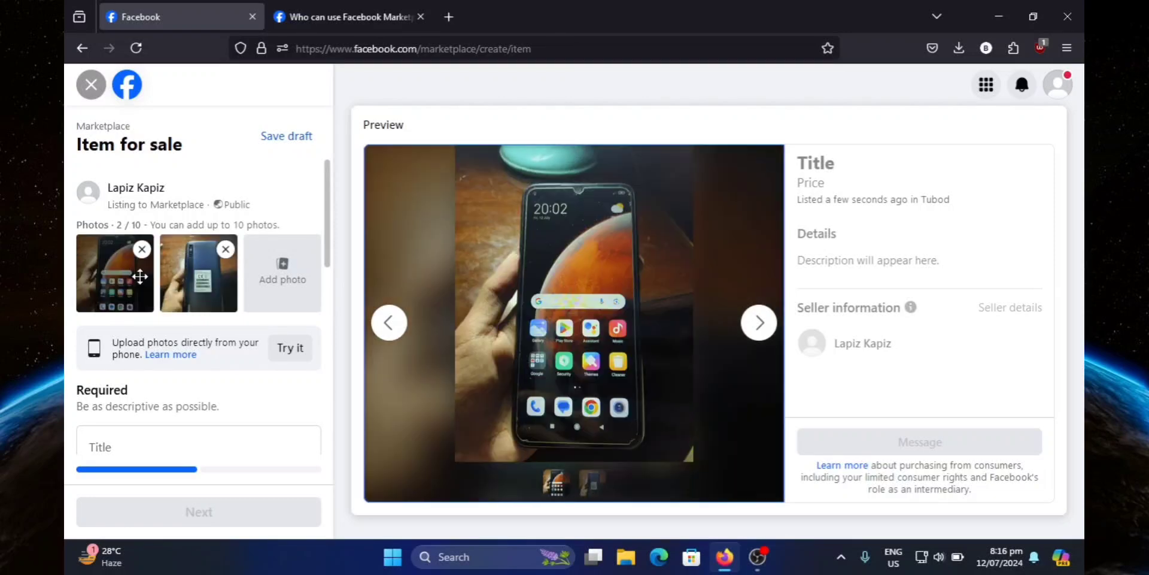
pyautogui.click(758, 323)
pyautogui.click(756, 324)
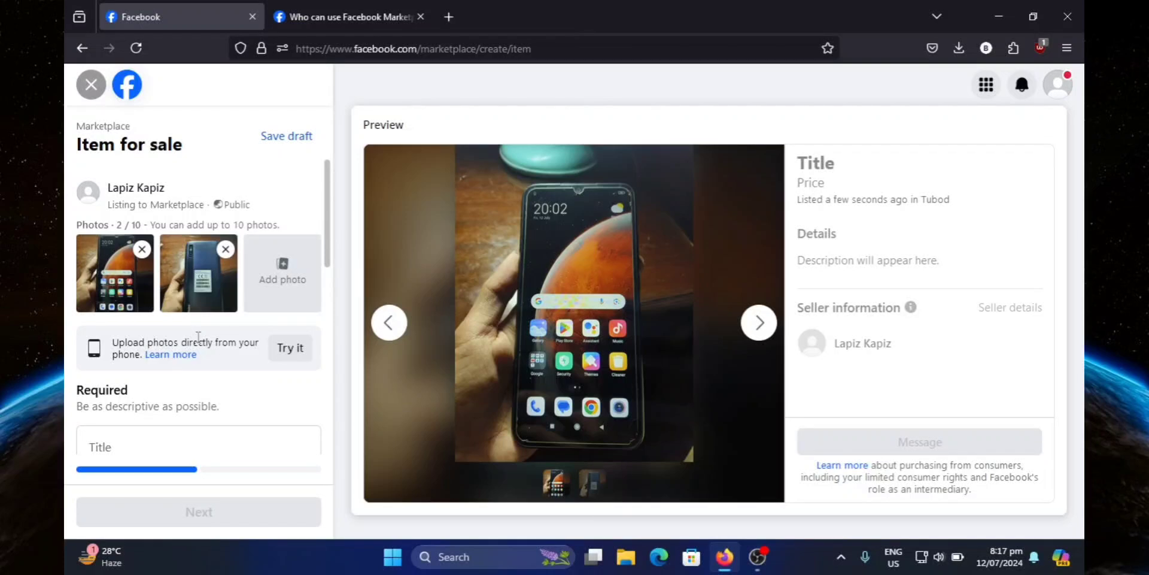
# Enter "Redmi 9A no issues" as the title of the listing.
pyautogui.scroll(-3, 199, 335)
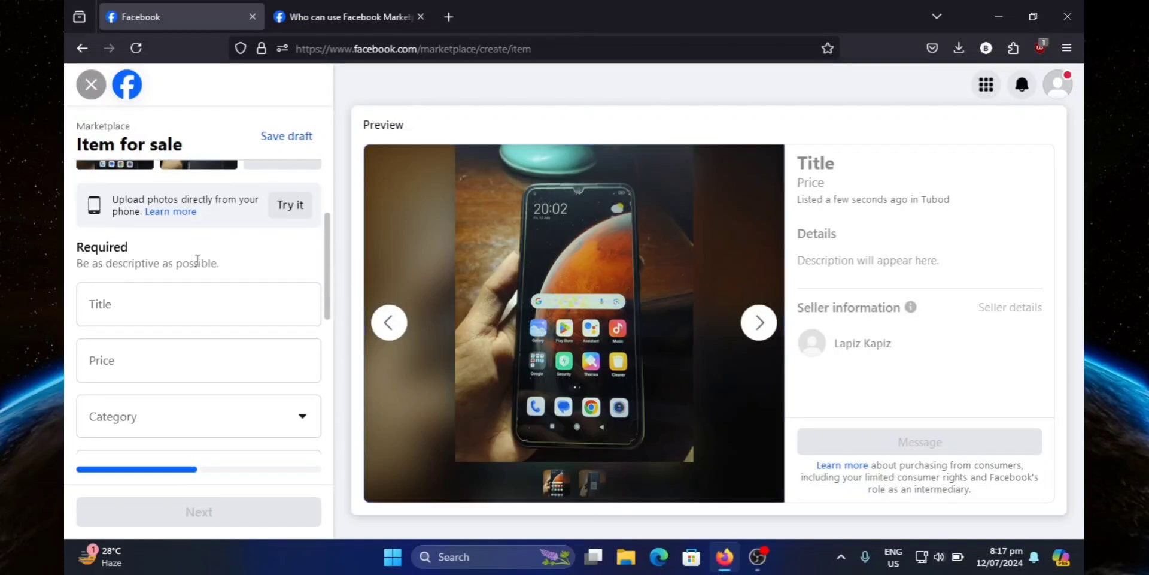
pyautogui.scroll(3, 213, 236)
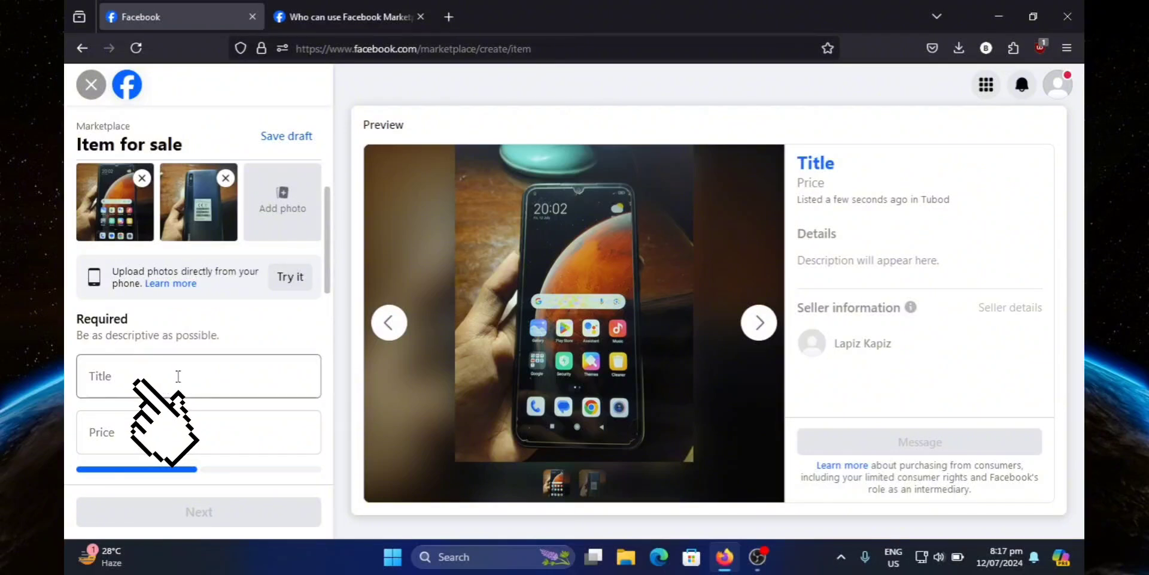
pyautogui.click(180, 377)
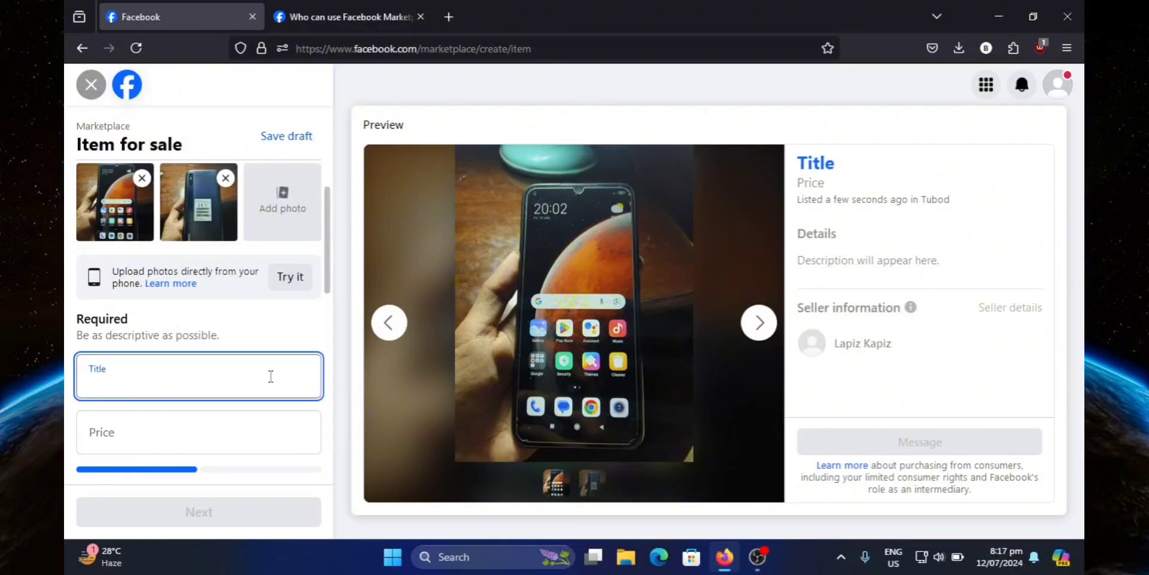
pyautogui.scroll(-2, 259, 377)
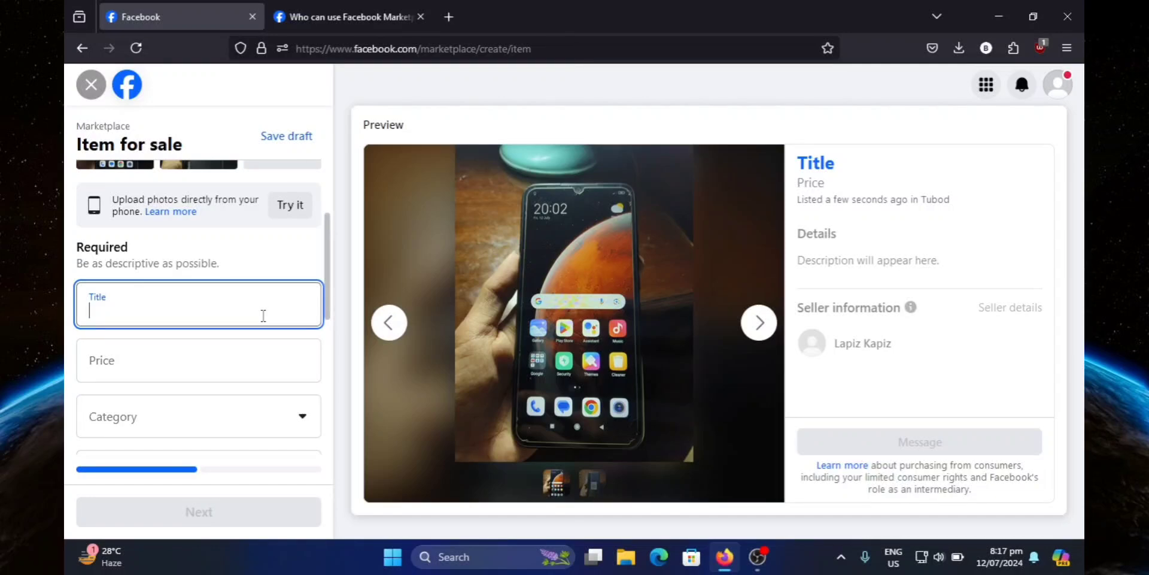
pyautogui.write('Redmi ')
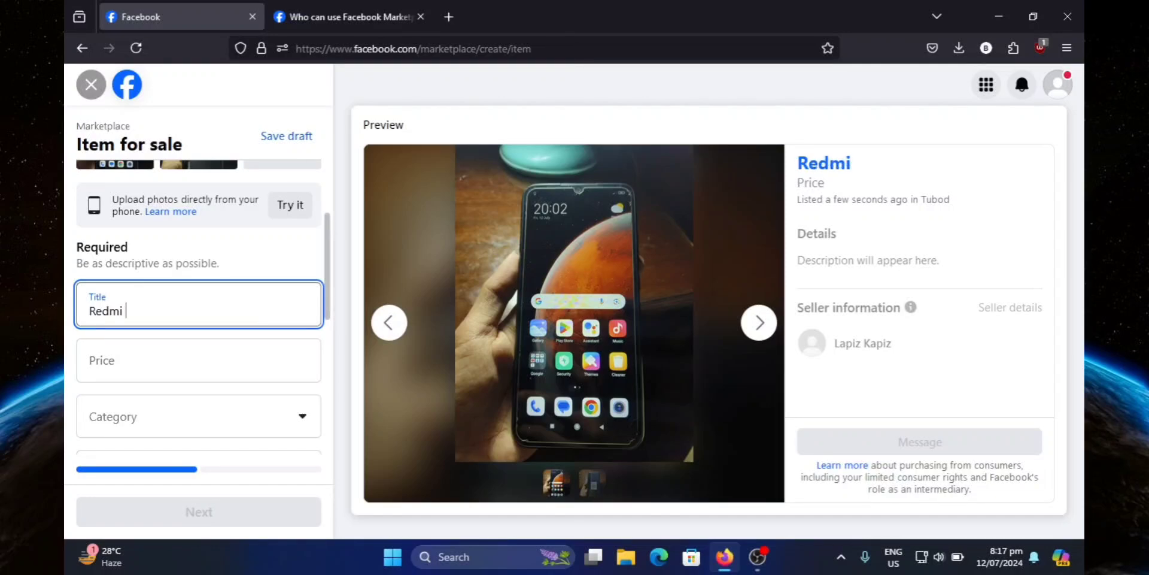
pyautogui.write('2A')
pyautogui.write('No')
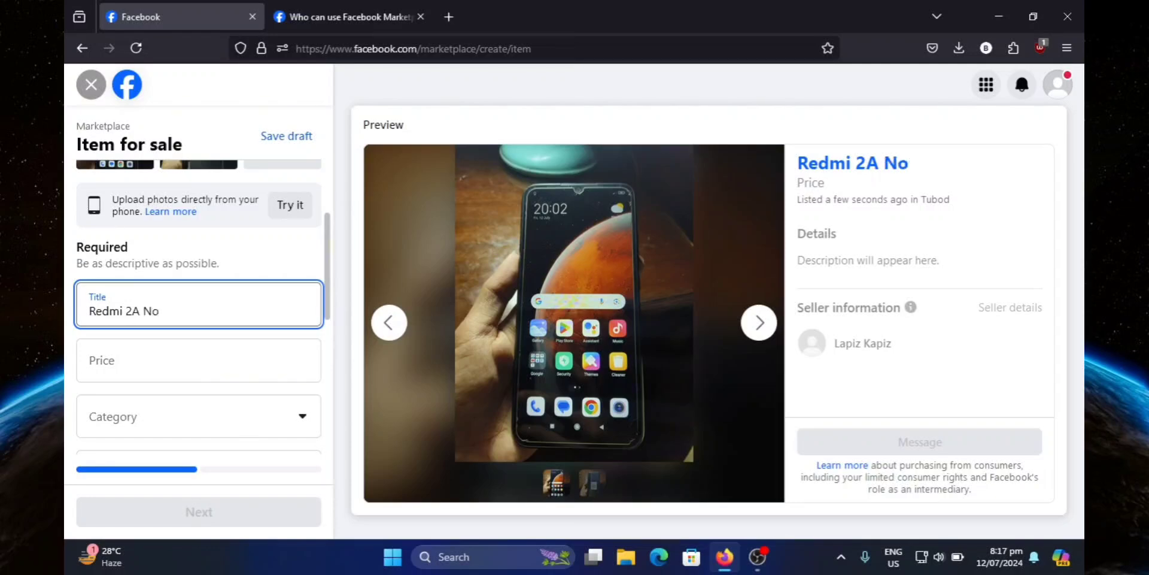
pyautogui.press('BackSpace')
pyautogui.write('no')
pyautogui.press('BackSpace')
pyautogui.press('BackSpace')
pyautogui.press('BackSpace')
pyautogui.write('no issues')
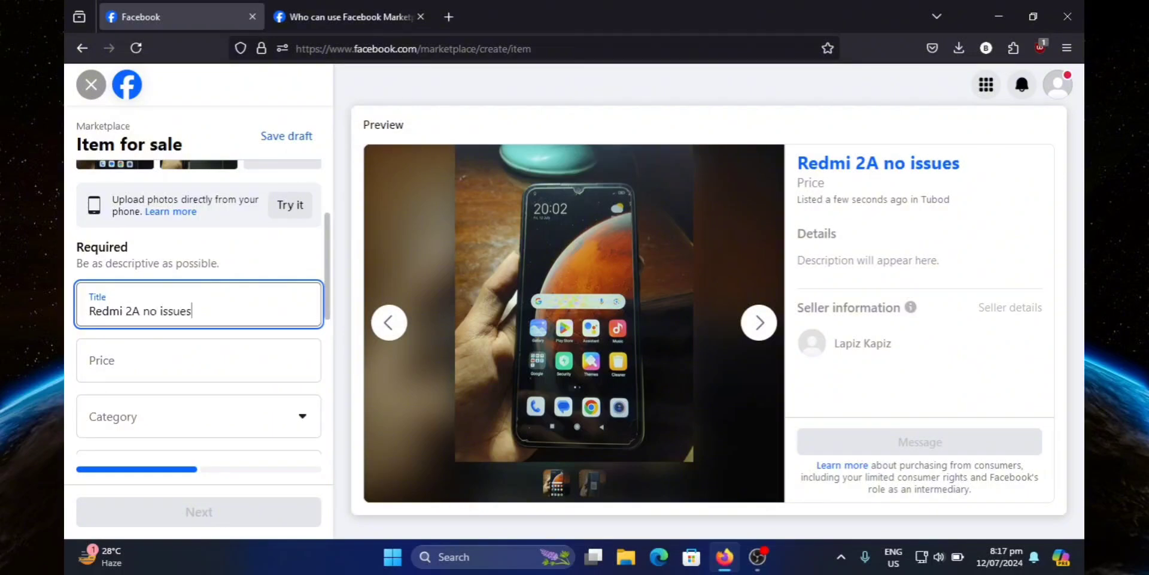
pyautogui.press('BackSpace')
pyautogui.write('9')
pyautogui.click(254, 304)
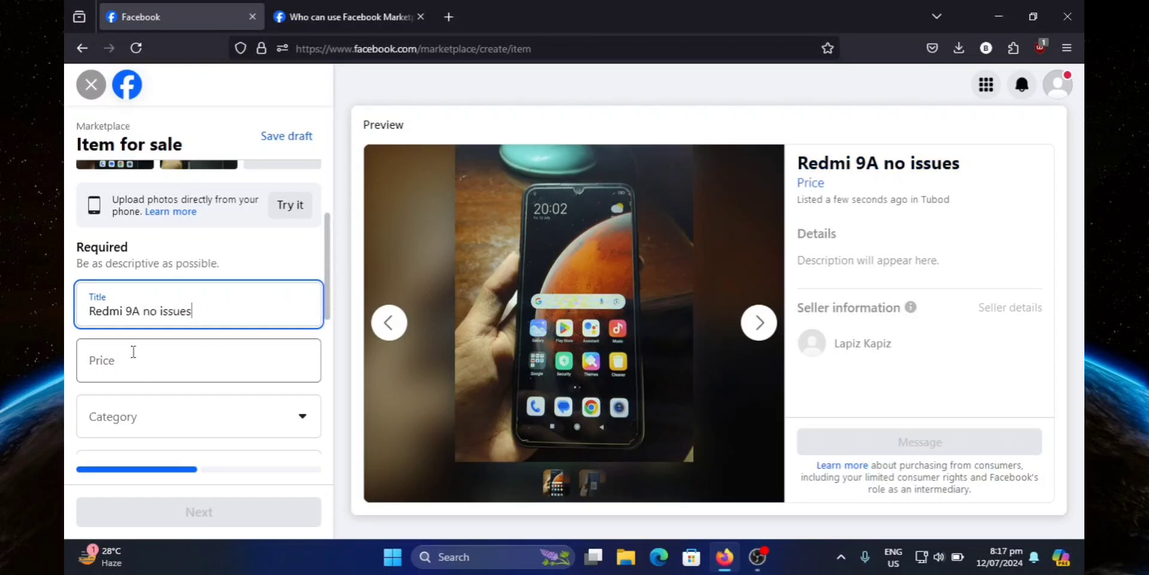
# Set the price of the listing to ₱2,300.
pyautogui.click(195, 345)
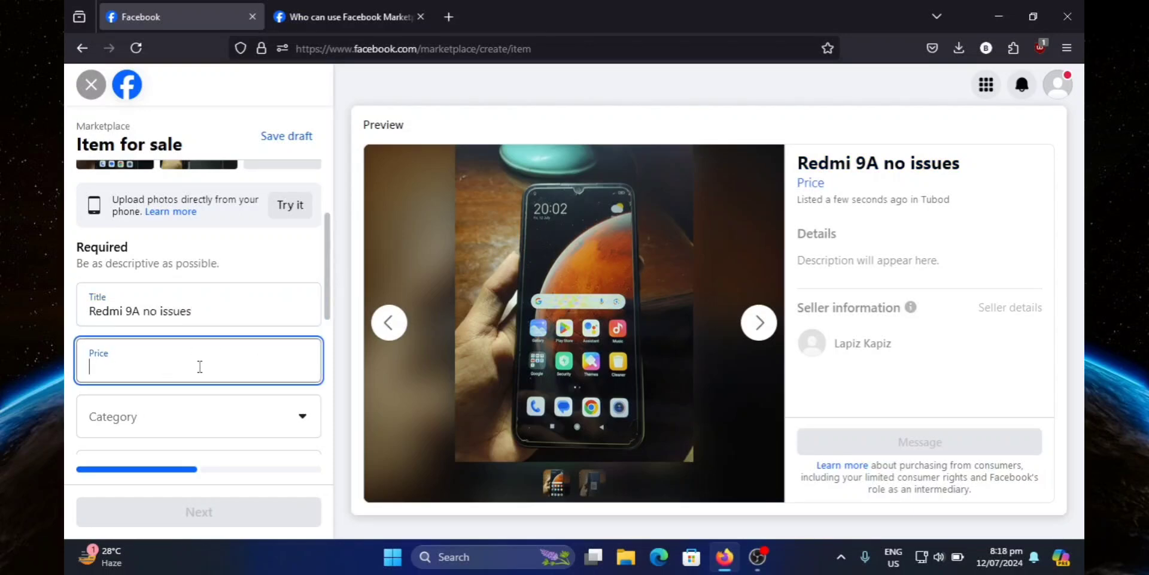
pyautogui.scroll(-2, 197, 353)
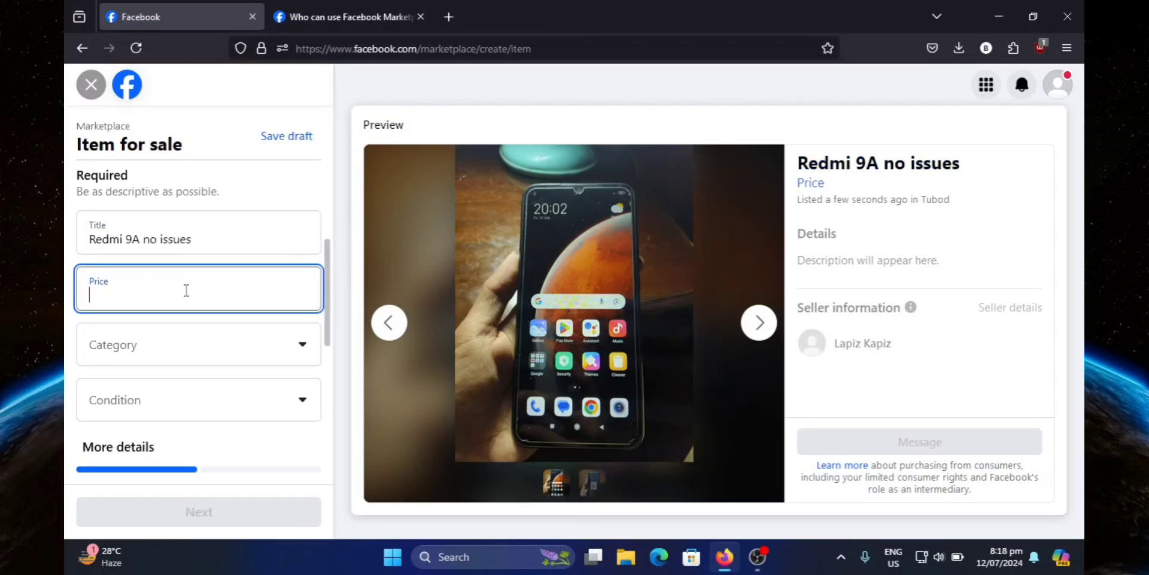
pyautogui.write('2,')
pyautogui.write('300')
# Choose Mobile phones under Electronics as the category of the listing.
pyautogui.click(250, 347)
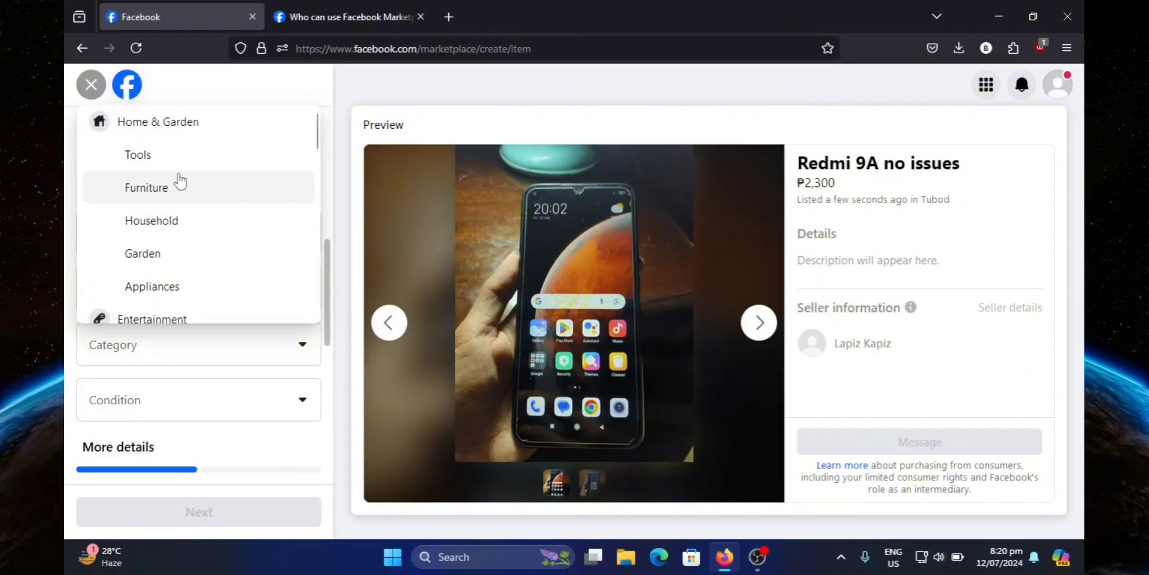
pyautogui.scroll(-2, 176, 176)
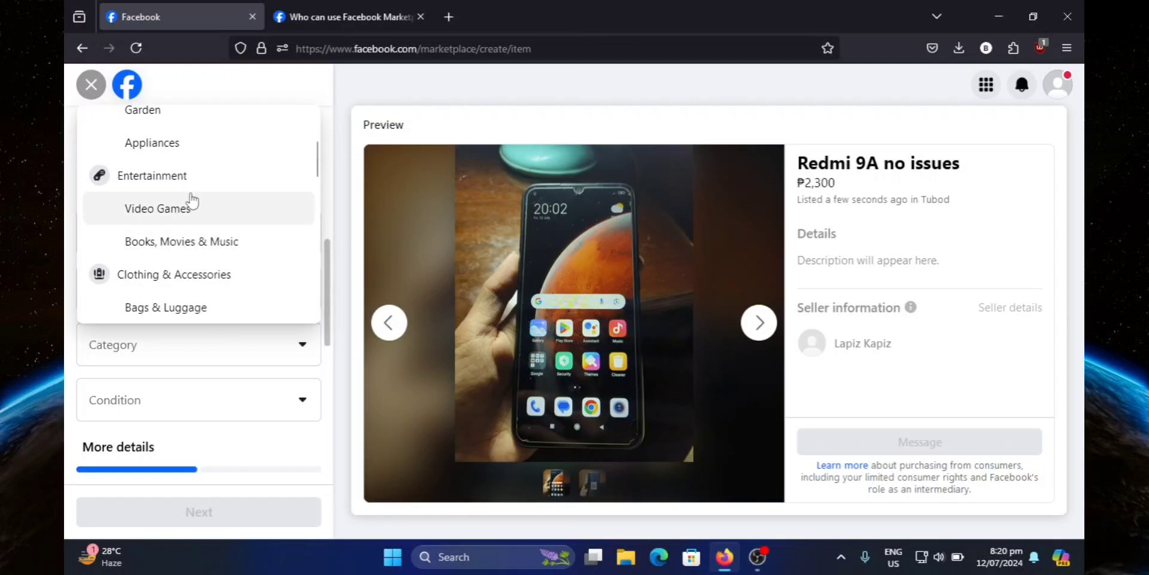
pyautogui.scroll(-2, 190, 197)
pyautogui.scroll(-4, 190, 198)
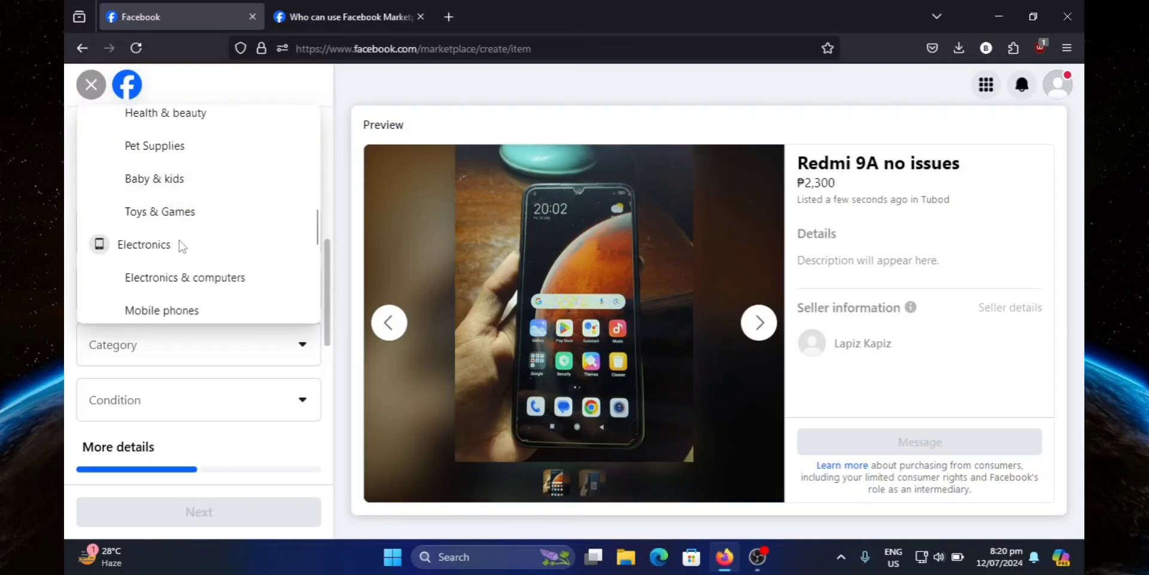
pyautogui.scroll(-2, 181, 244)
pyautogui.scroll(2, 177, 187)
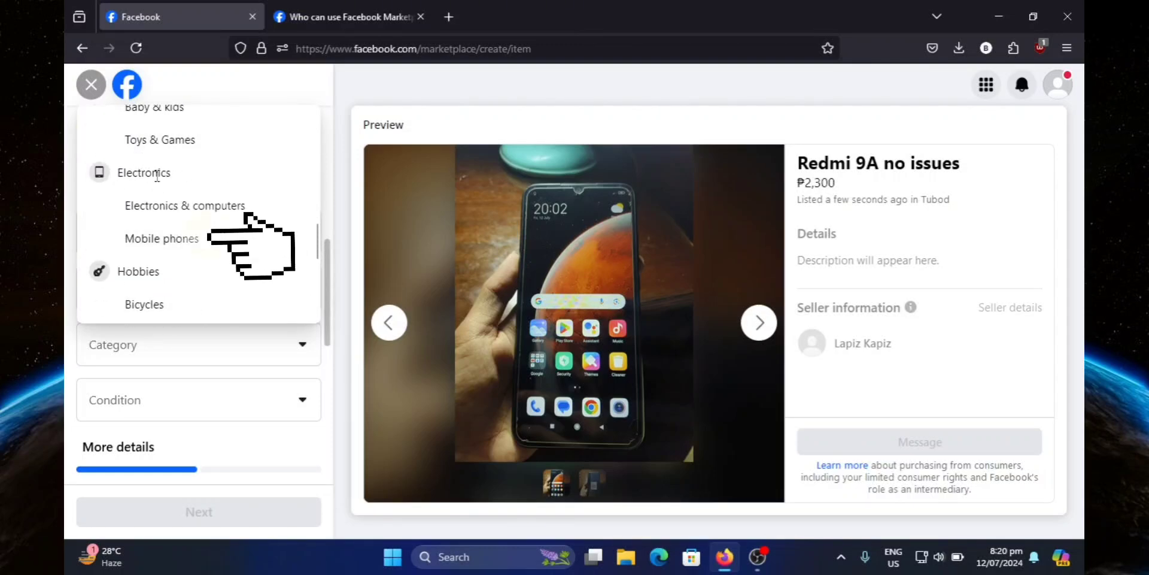
pyautogui.click(180, 251)
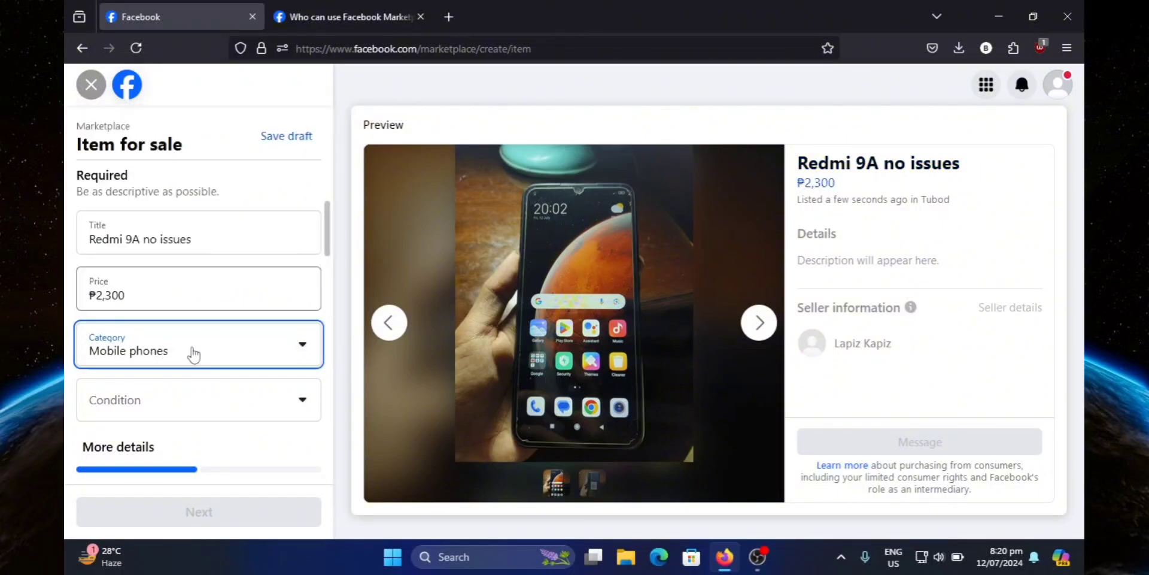
# Set the condition of the phone to Used - Like New.
pyautogui.scroll(-1, 205, 282)
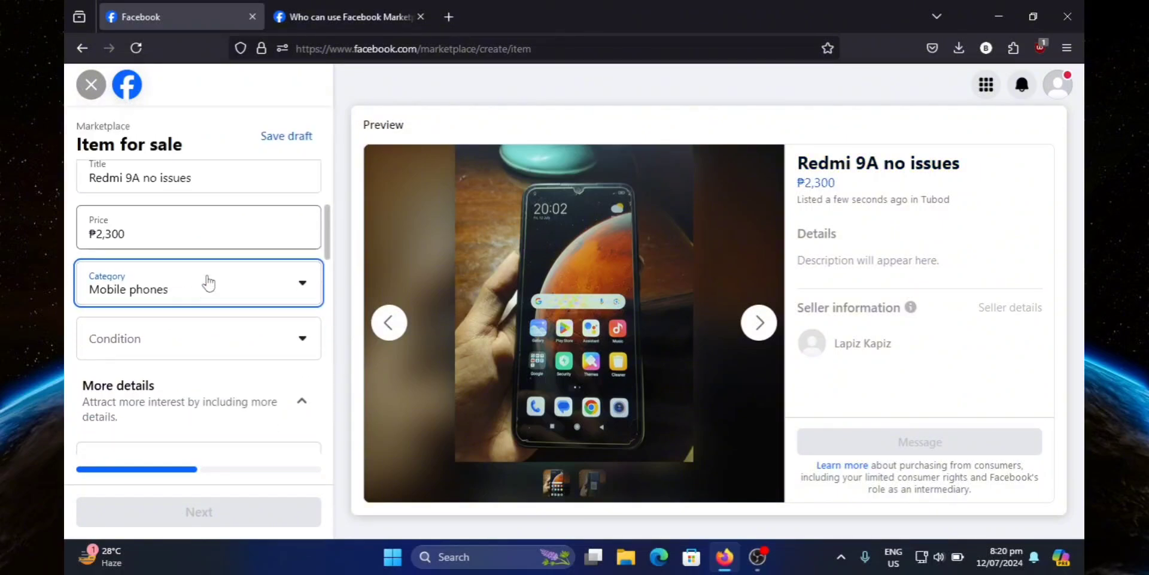
pyautogui.click(294, 328)
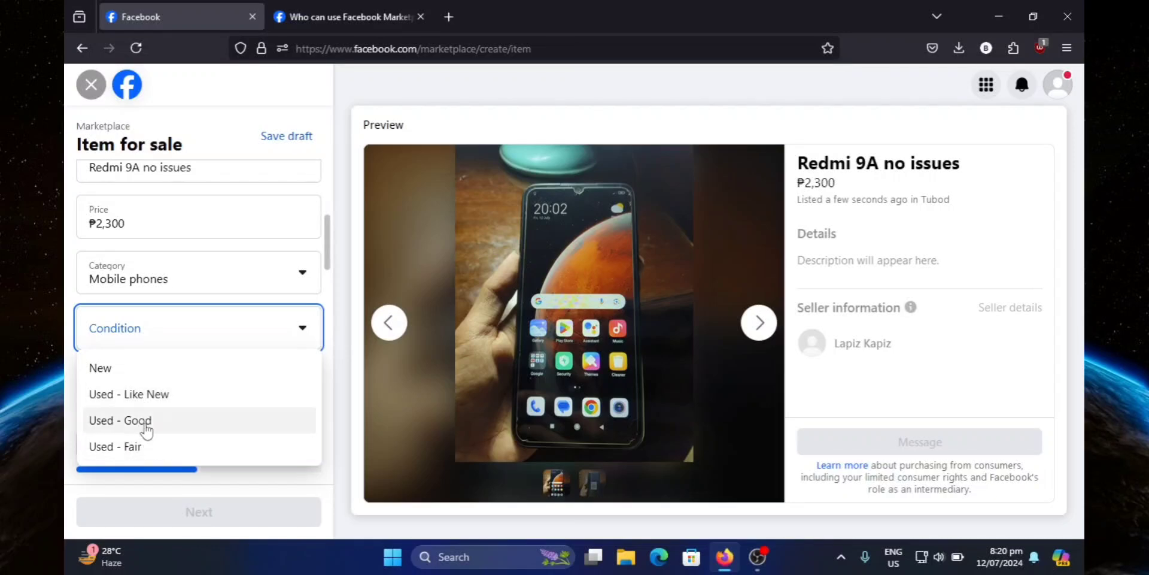
pyautogui.click(174, 395)
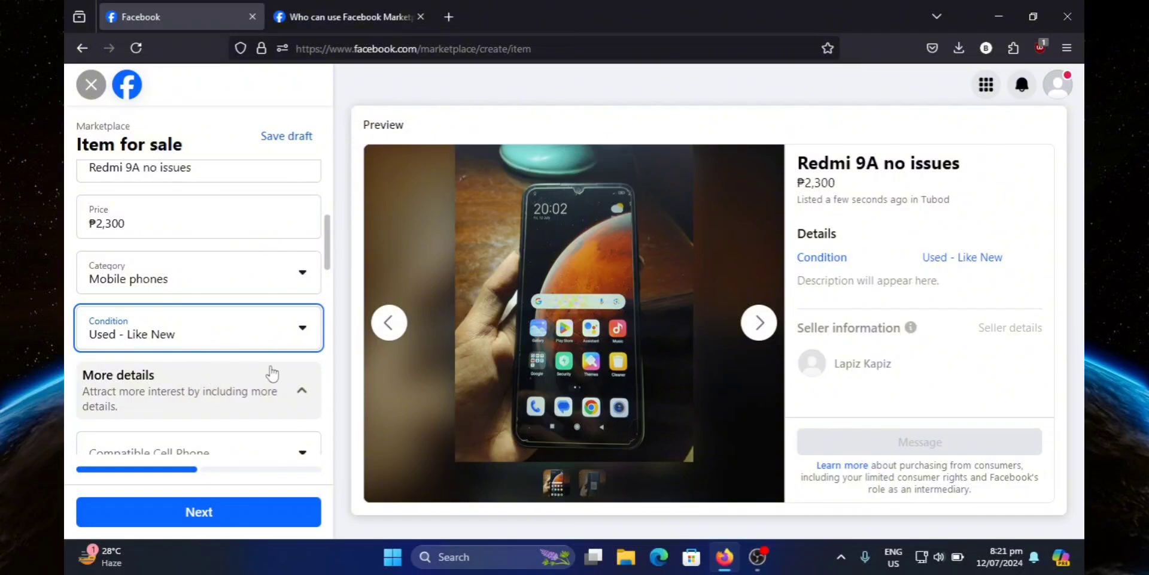
# Look through the optional details, collapse the More details section, and examine the Boost listing after publish and Hide from friends options.
pyautogui.scroll(-2, 264, 374)
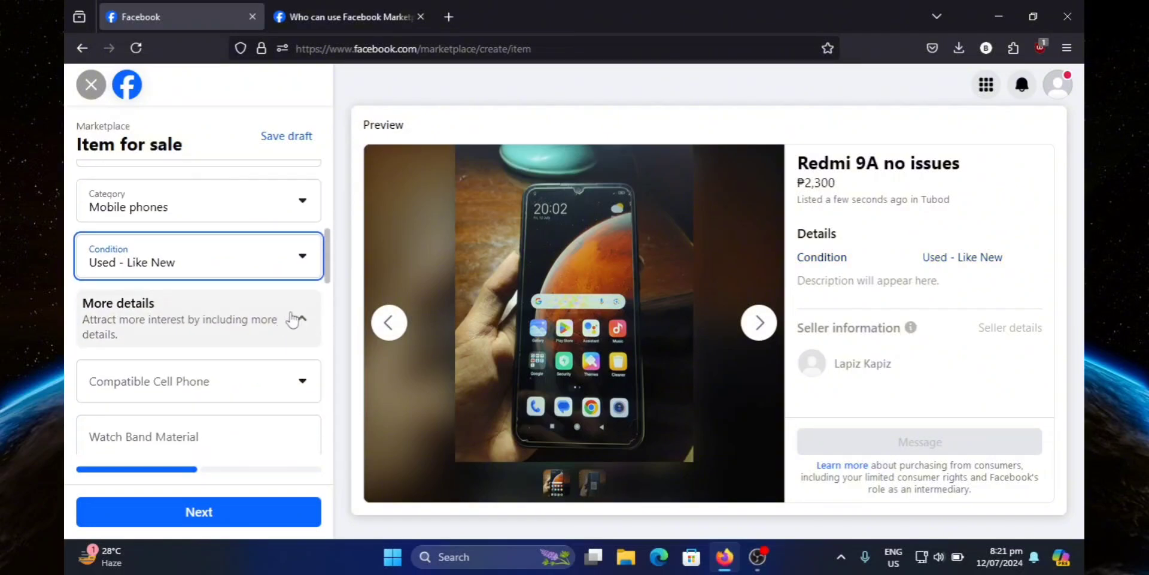
pyautogui.scroll(-3, 287, 305)
pyautogui.scroll(1, 288, 270)
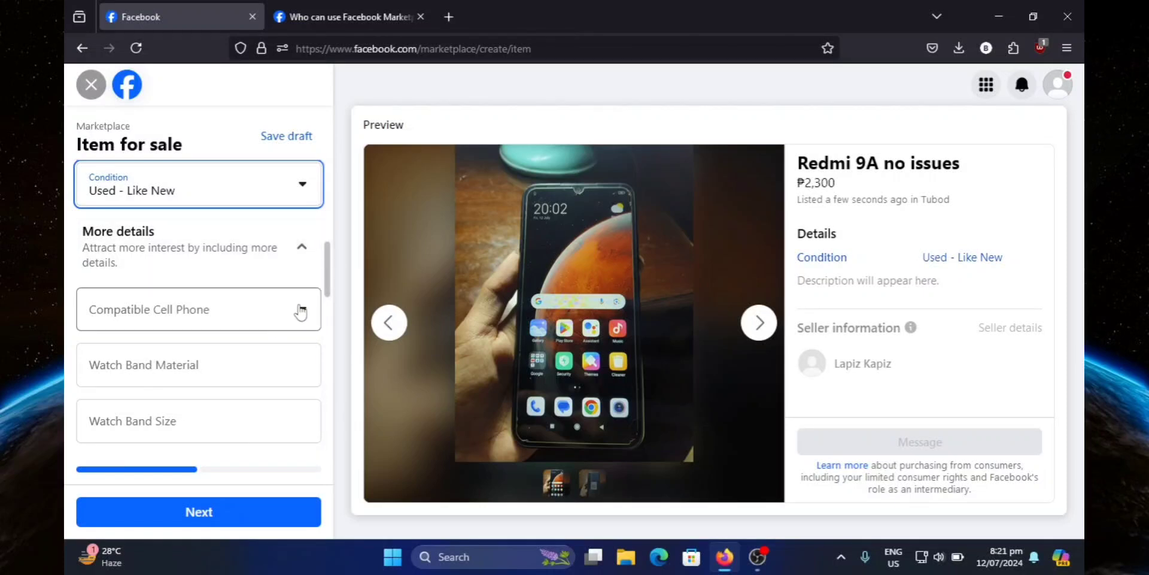
pyautogui.click(307, 253)
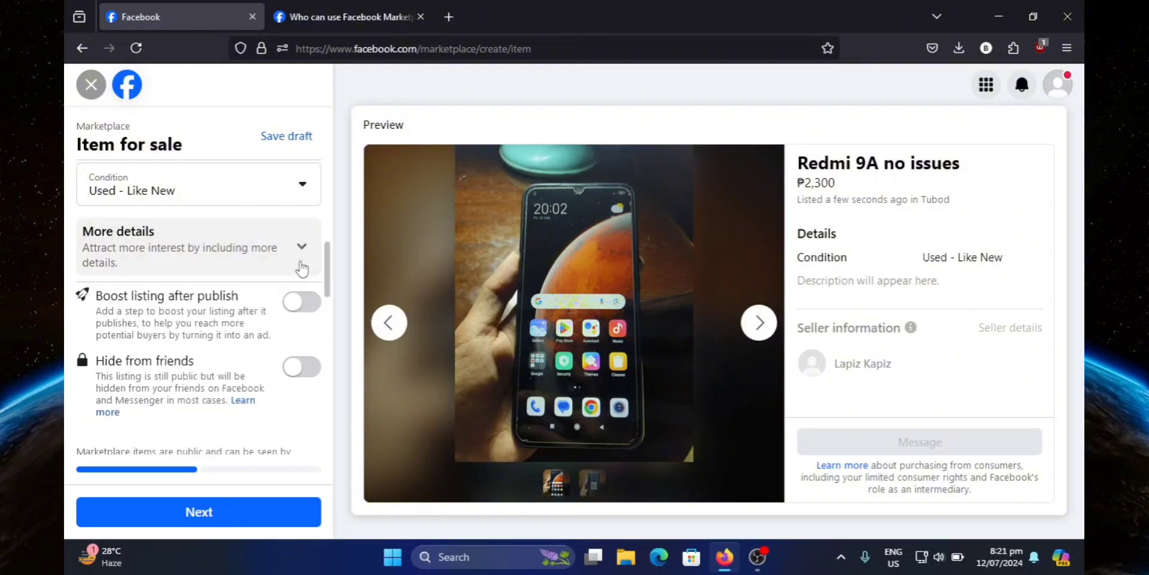
pyautogui.scroll(-2, 262, 274)
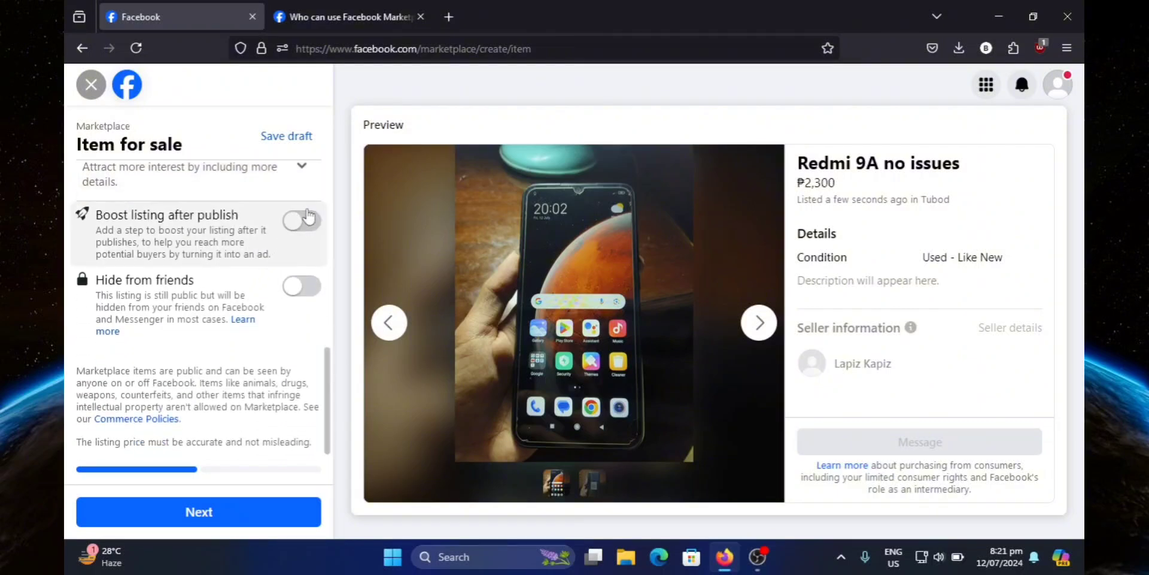
pyautogui.scroll(1, 290, 224)
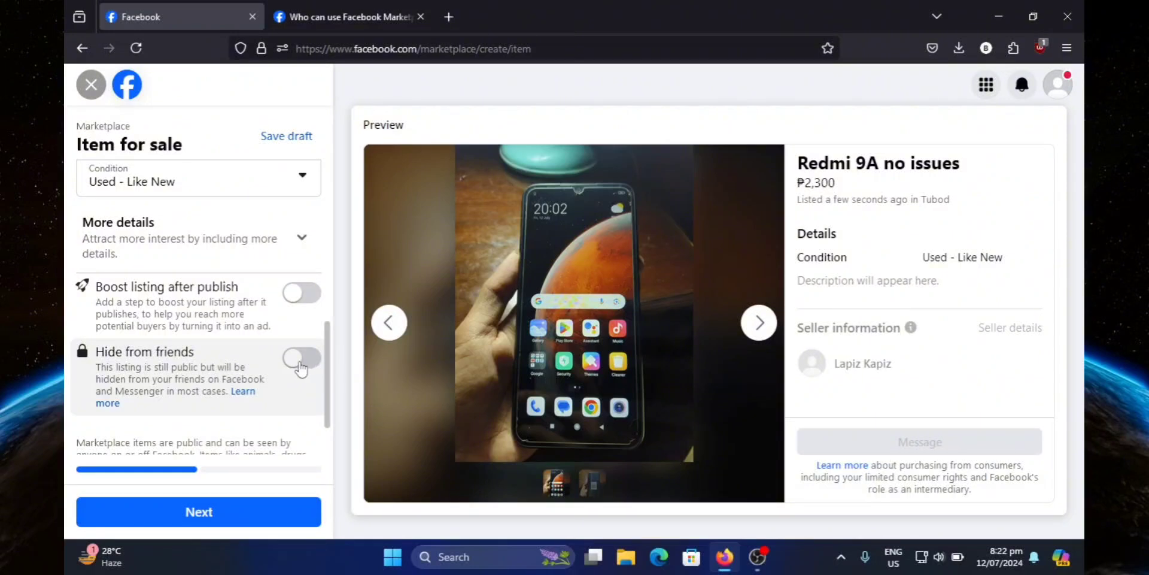
pyautogui.scroll(-1, 301, 368)
# Review the listing's photos and the required title, price, category and condition entries.
pyautogui.scroll(3, 254, 353)
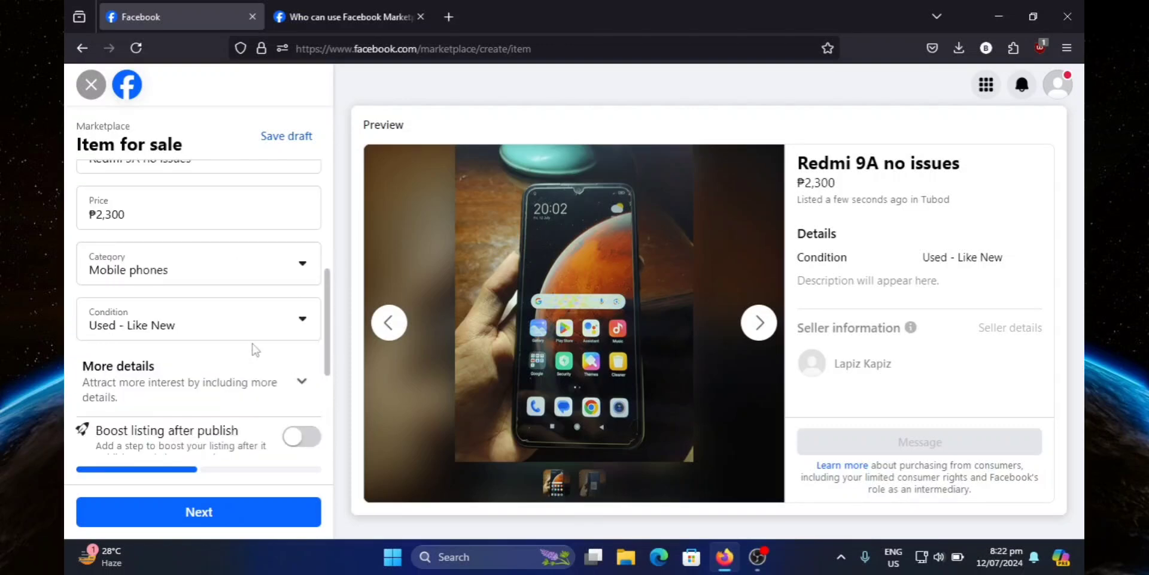
pyautogui.scroll(5, 255, 350)
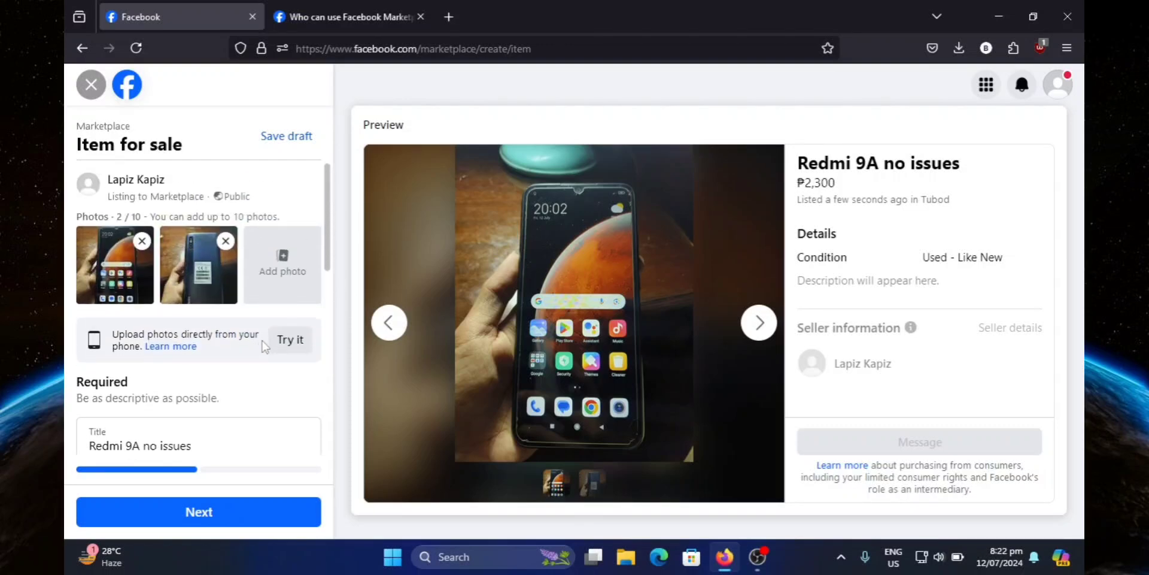
pyautogui.scroll(-3, 263, 346)
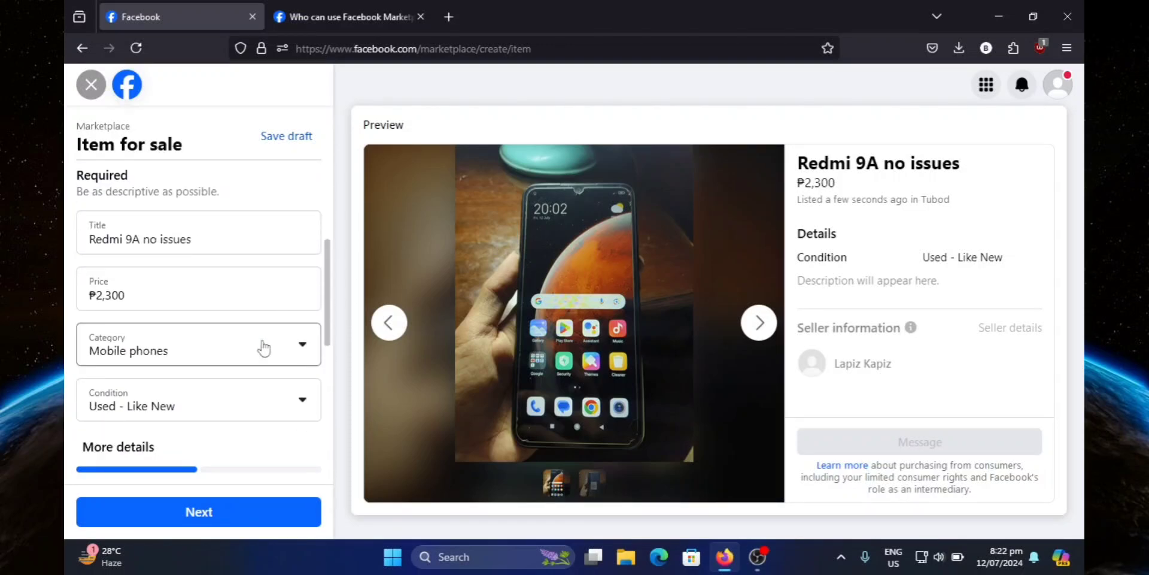
pyautogui.scroll(1, 265, 330)
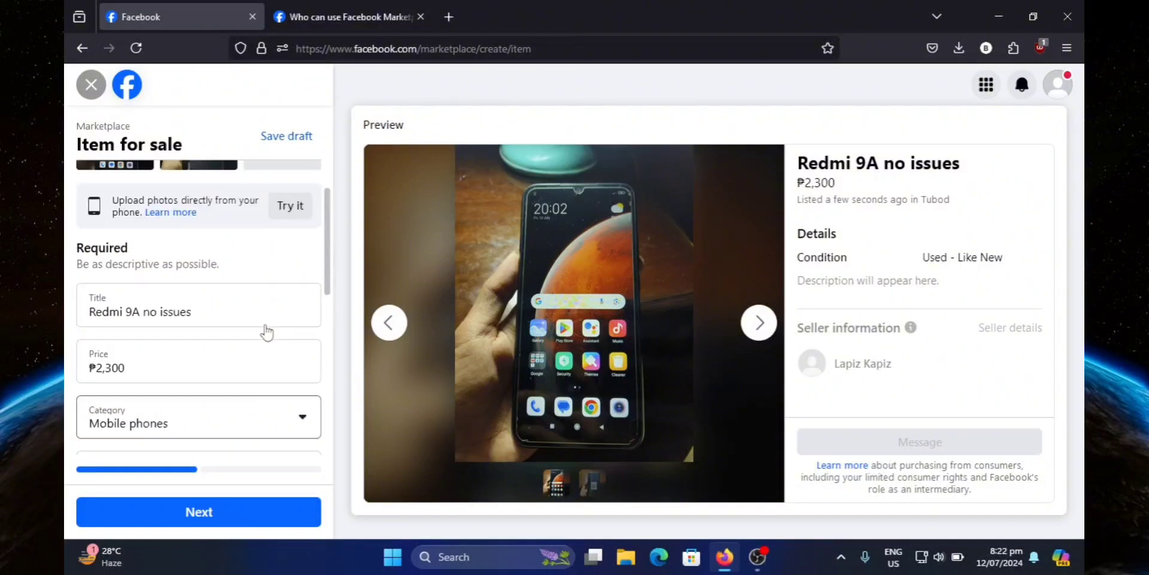
pyautogui.scroll(2, 266, 332)
pyautogui.scroll(-1, 240, 353)
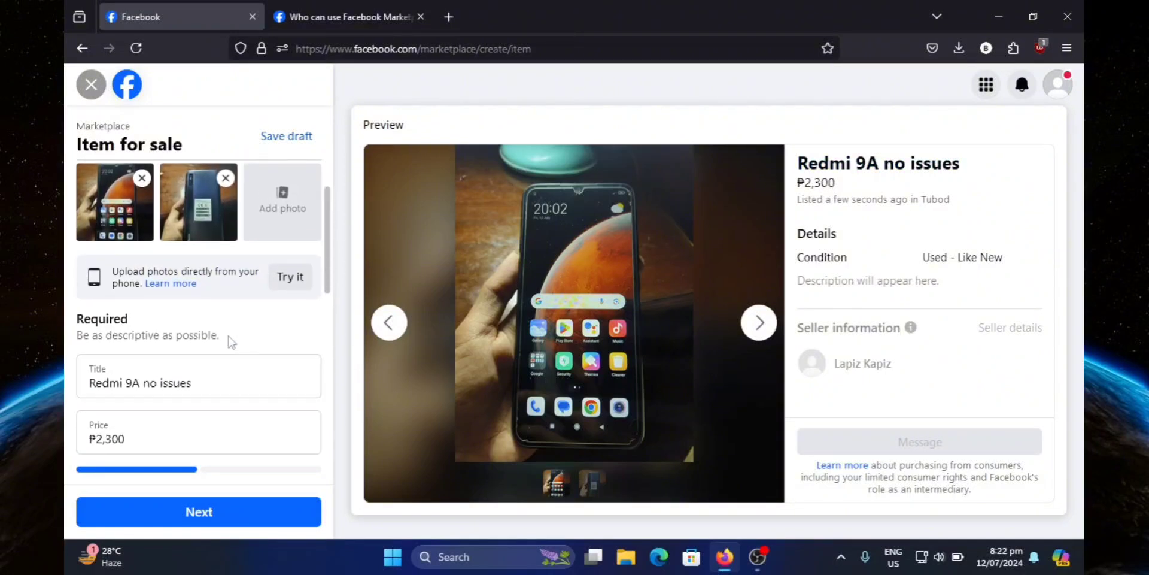
pyautogui.scroll(-5, 230, 342)
# Expand the More details section again and look through its optional fields.
pyautogui.click(189, 329)
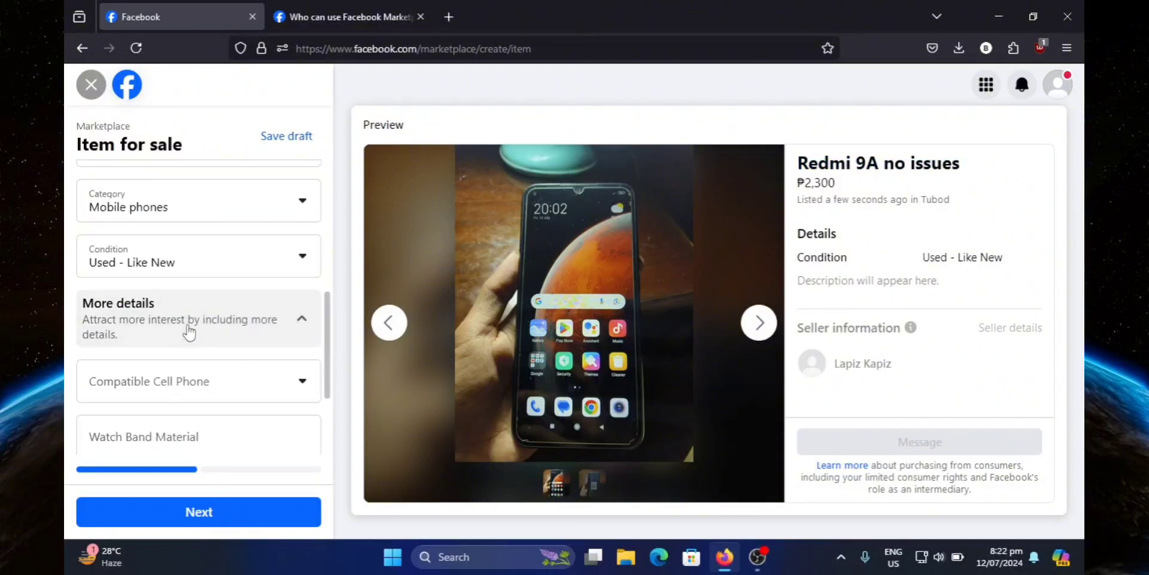
pyautogui.scroll(-5, 188, 329)
pyautogui.scroll(1, 185, 330)
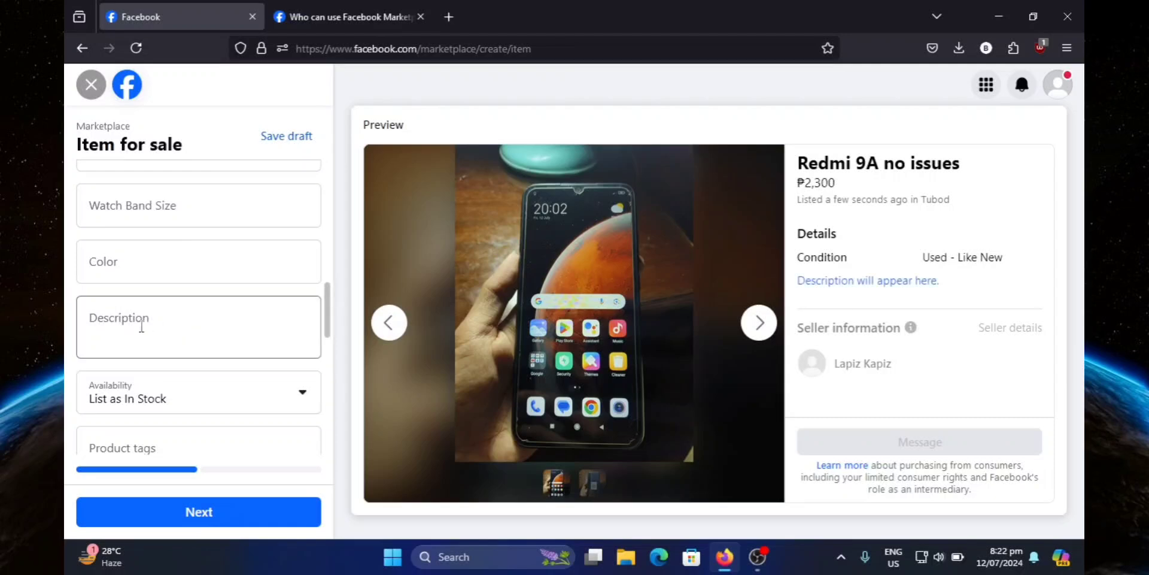
pyautogui.scroll(4, 185, 323)
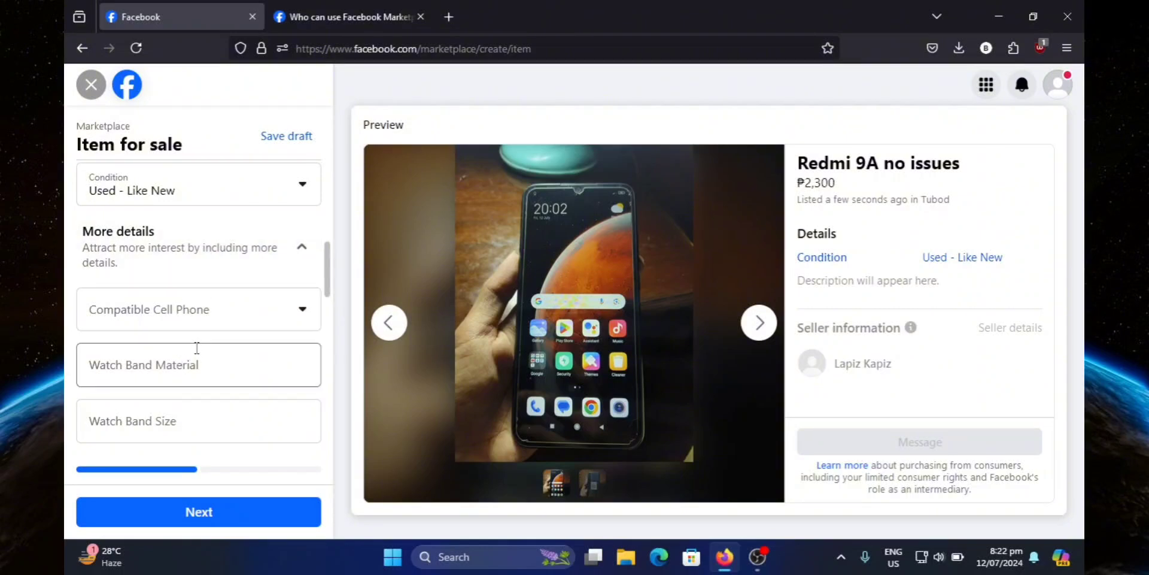
# Write the description on three lines: "For sale, no issues.", "- 2/32gb" and "- with charger".
pyautogui.scroll(-3, 197, 342)
pyautogui.click(161, 340)
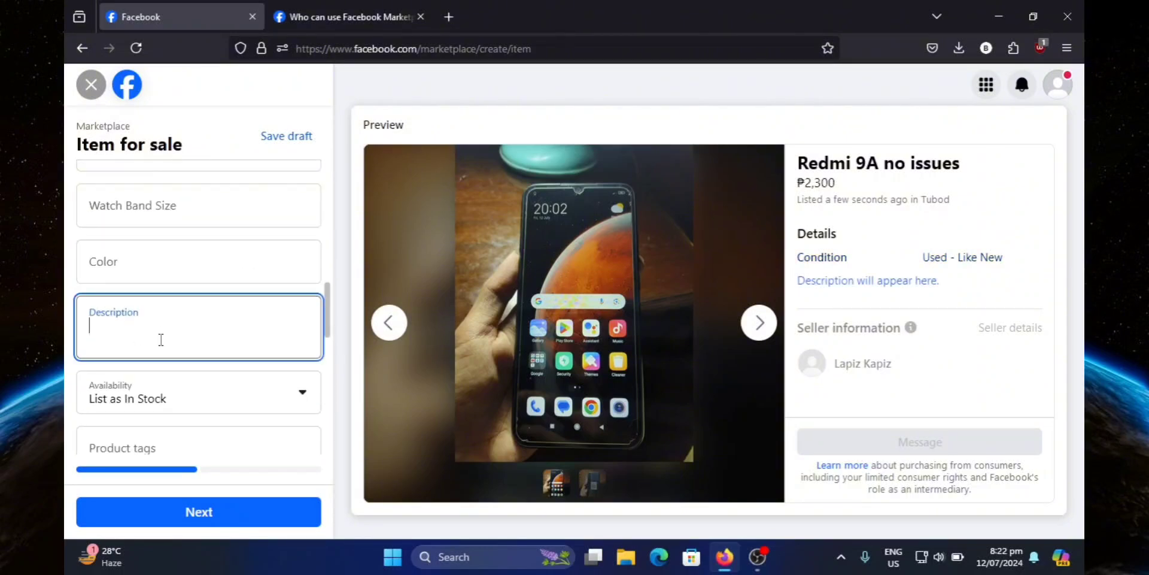
pyautogui.scroll(-2, 171, 308)
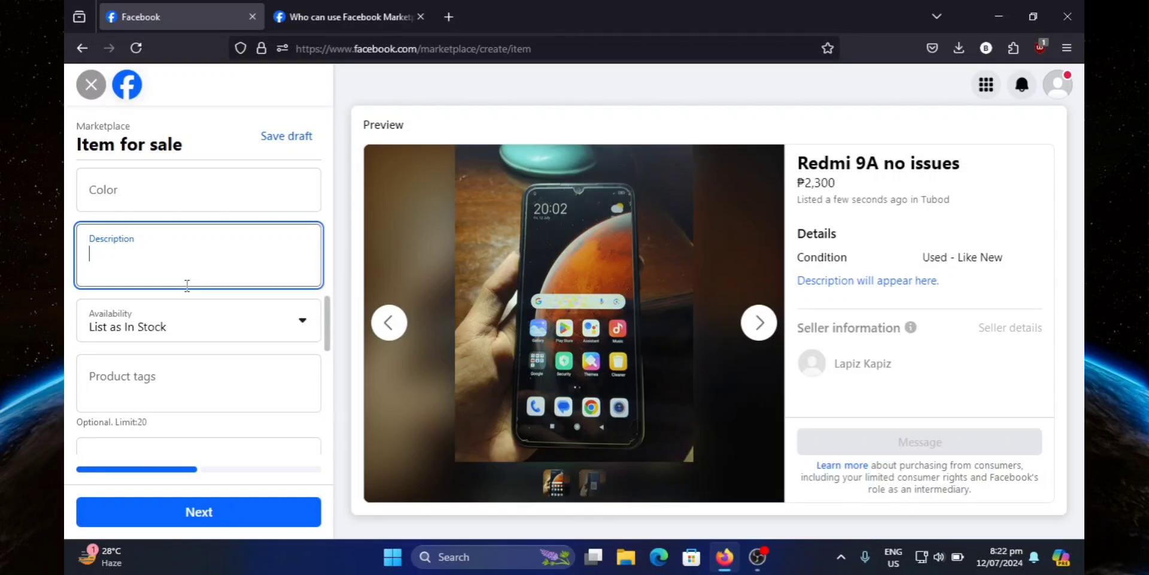
pyautogui.write('For')
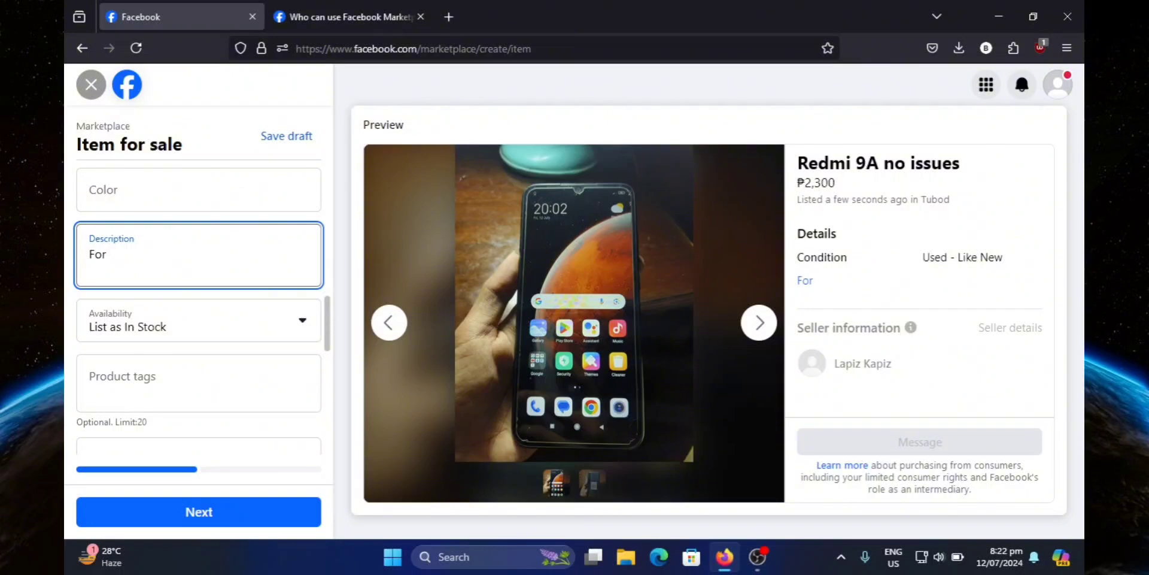
pyautogui.write(' sale, no issues')
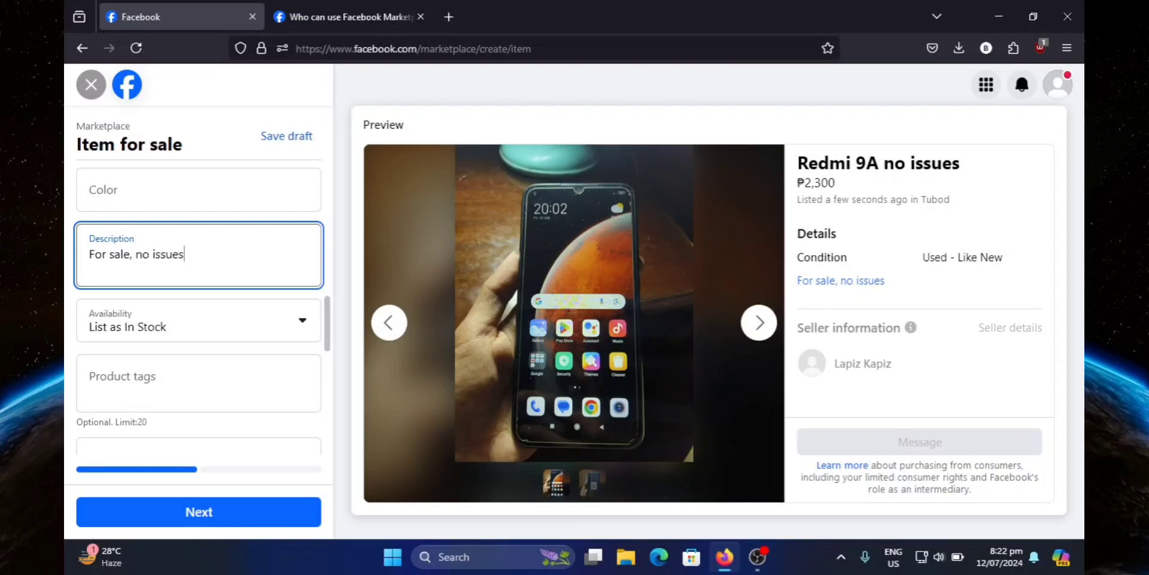
pyautogui.write('.')
pyautogui.press('Return')
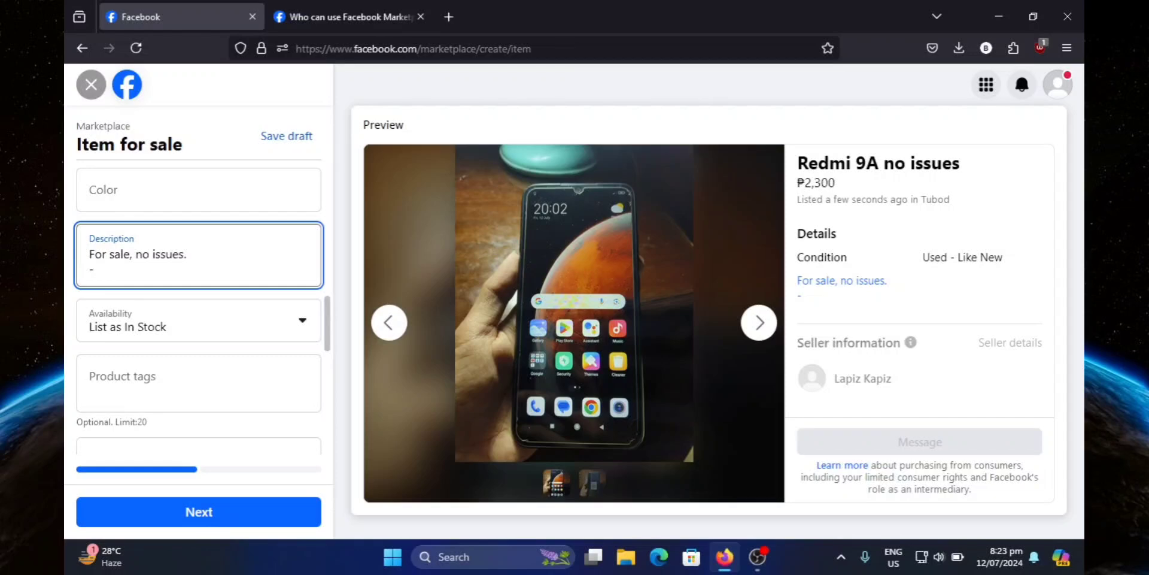
pyautogui.write('2/32gb')
pyautogui.press('Return')
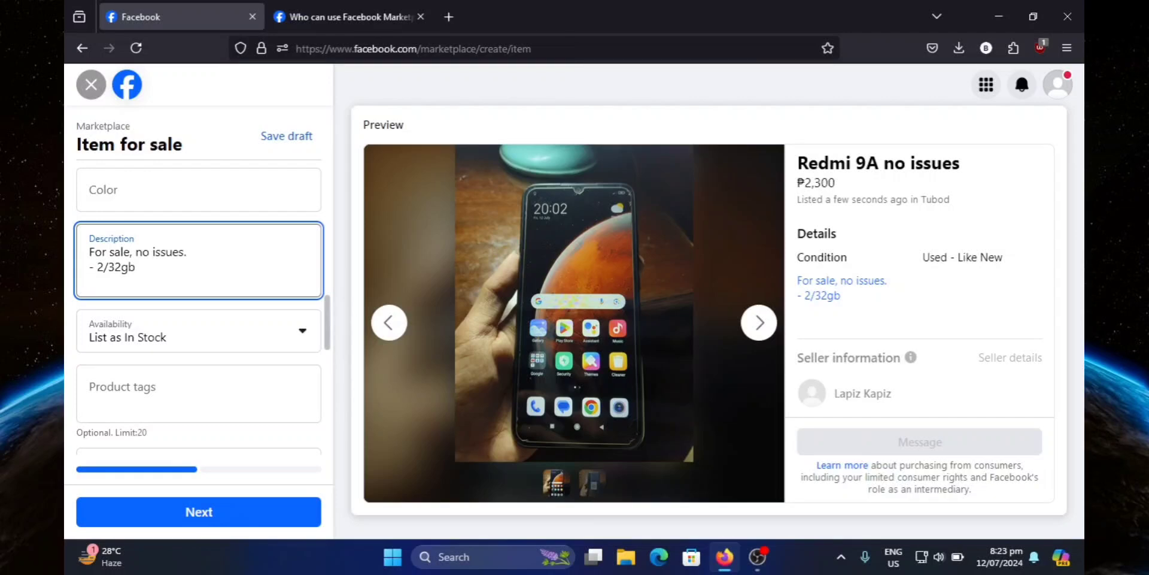
pyautogui.write('-')
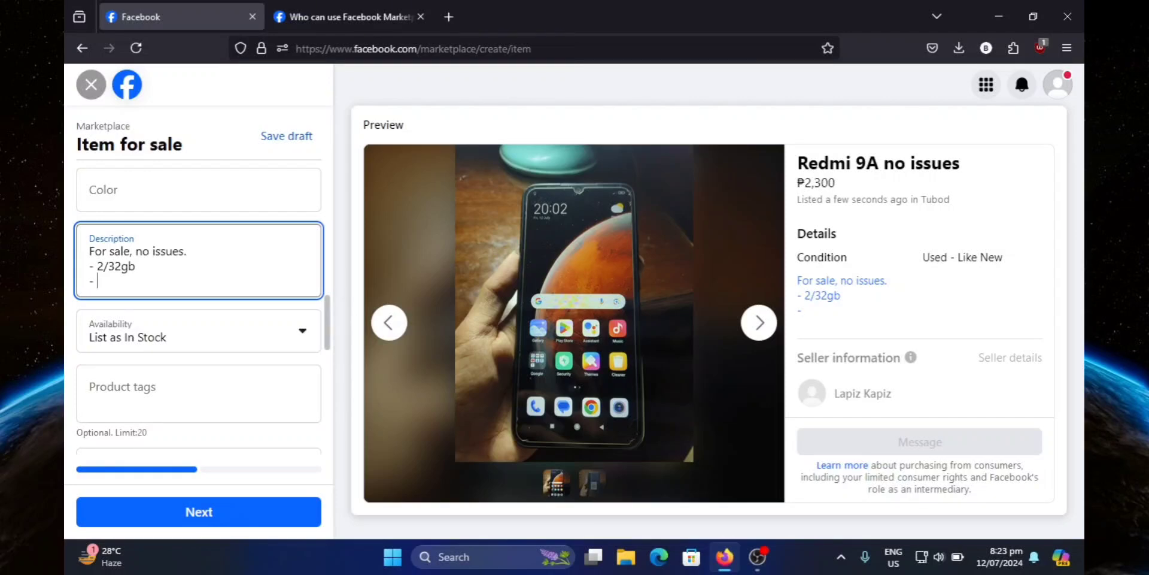
pyautogui.write(' with charger')
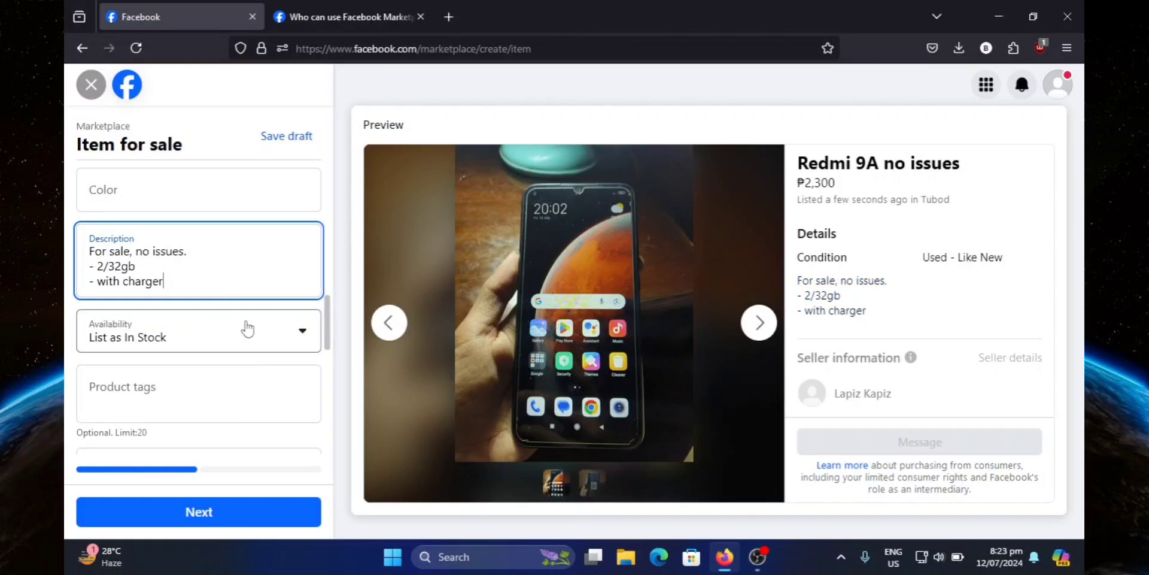
# Add four product tags to the listing: "phone", "secondhand", "mobilephone" and "used".
pyautogui.scroll(-2, 221, 292)
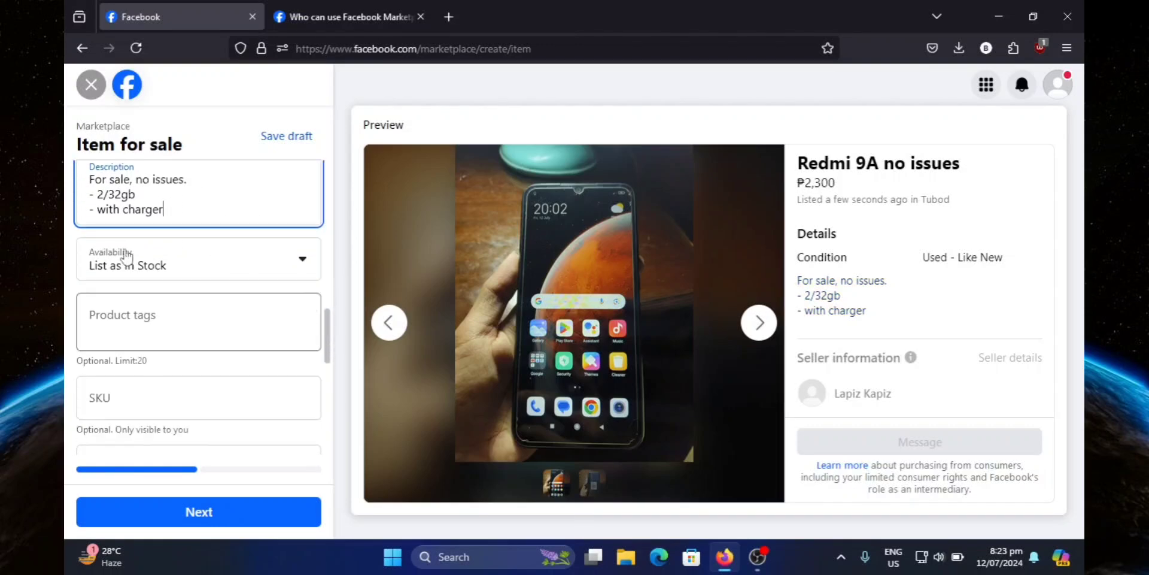
pyautogui.click(132, 313)
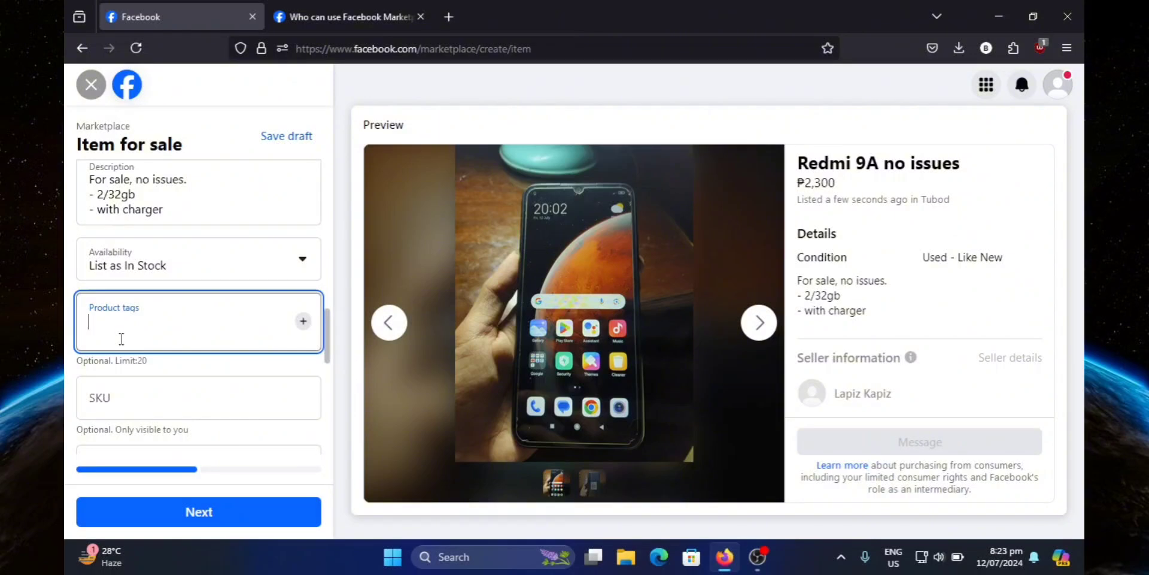
pyautogui.write('phone')
pyautogui.press('Return')
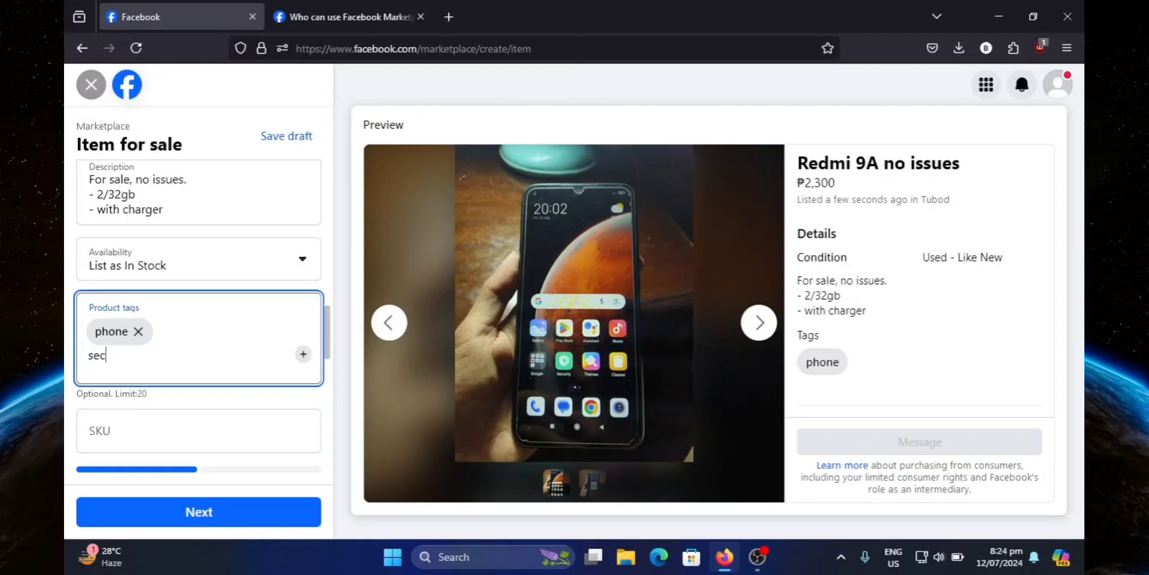
pyautogui.write('ondhand')
pyautogui.press('Return')
pyautogui.write('mo')
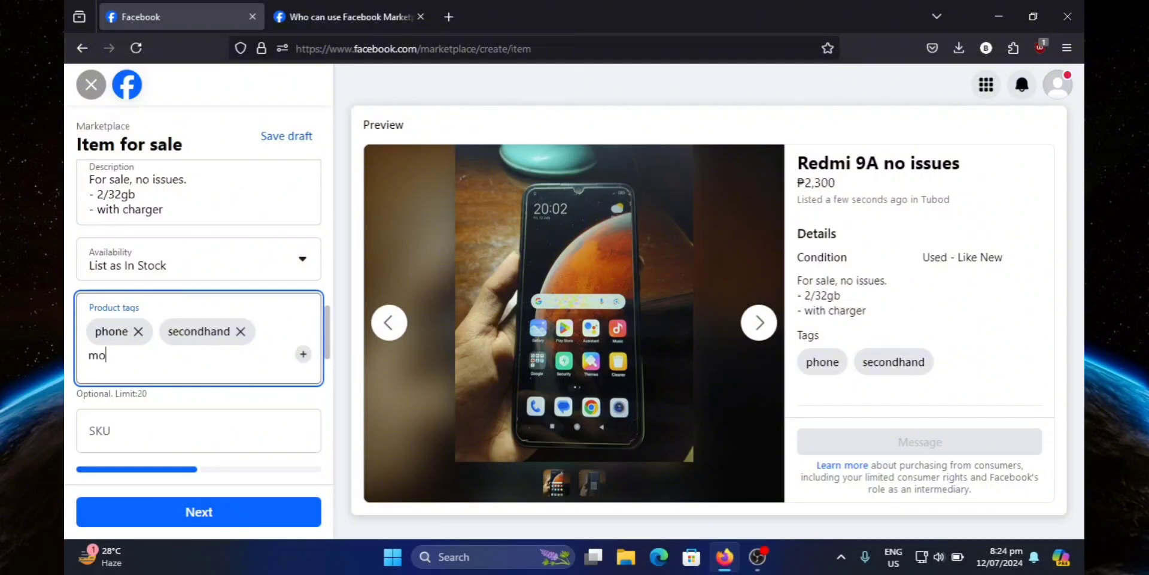
pyautogui.write('bilephone')
pyautogui.press('Return')
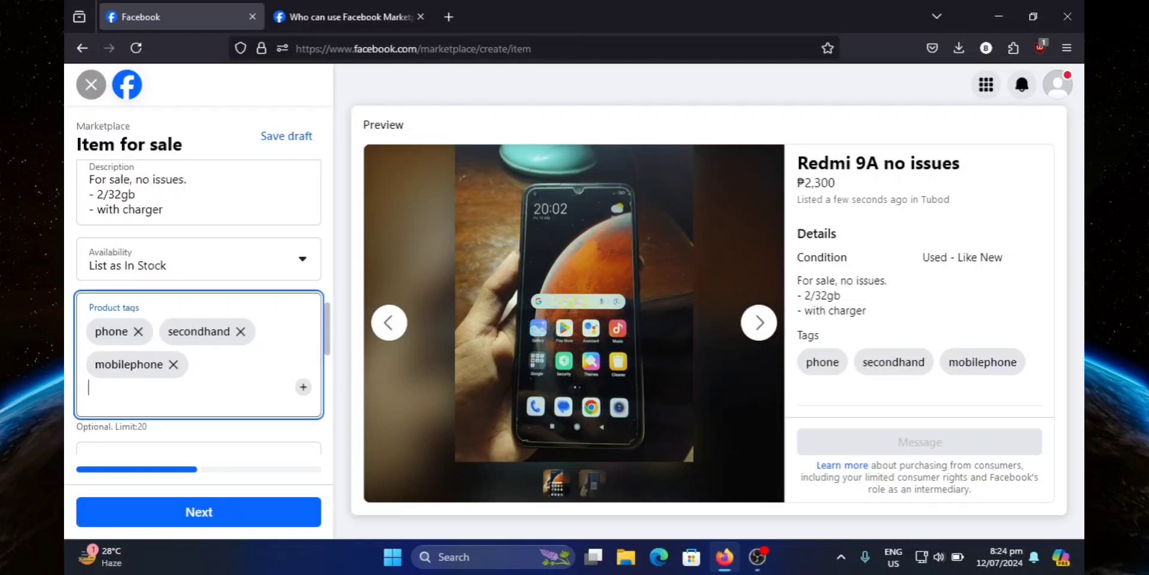
pyautogui.write('used')
pyautogui.press('Return')
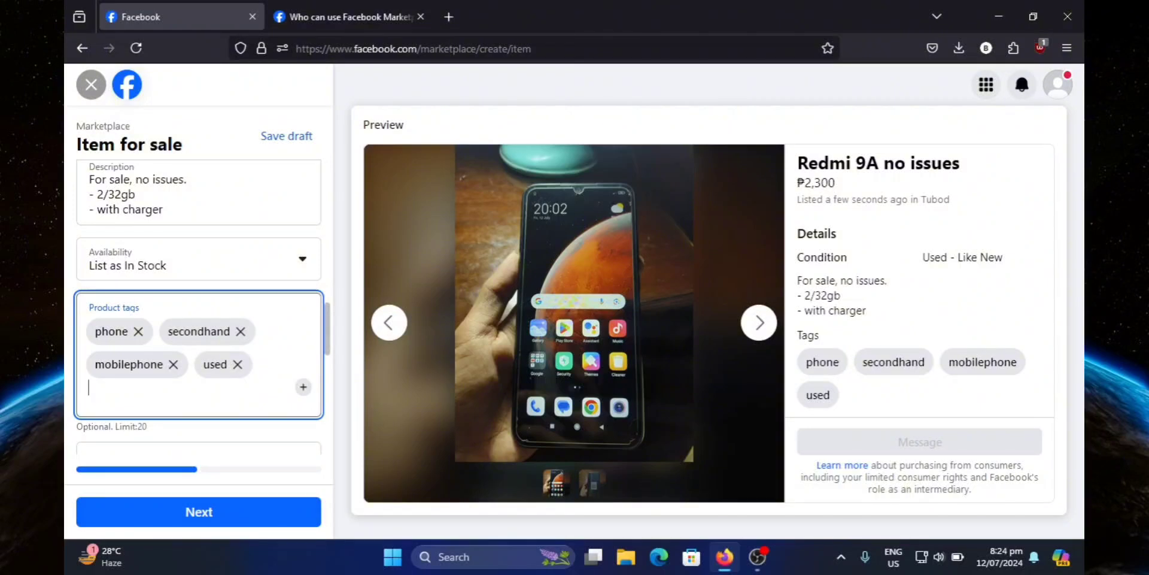
# Choose Public meetup as the listing's meetup preference, leaving SKU, Door pickup and Door dropoff unset.
pyautogui.scroll(-1, 276, 381)
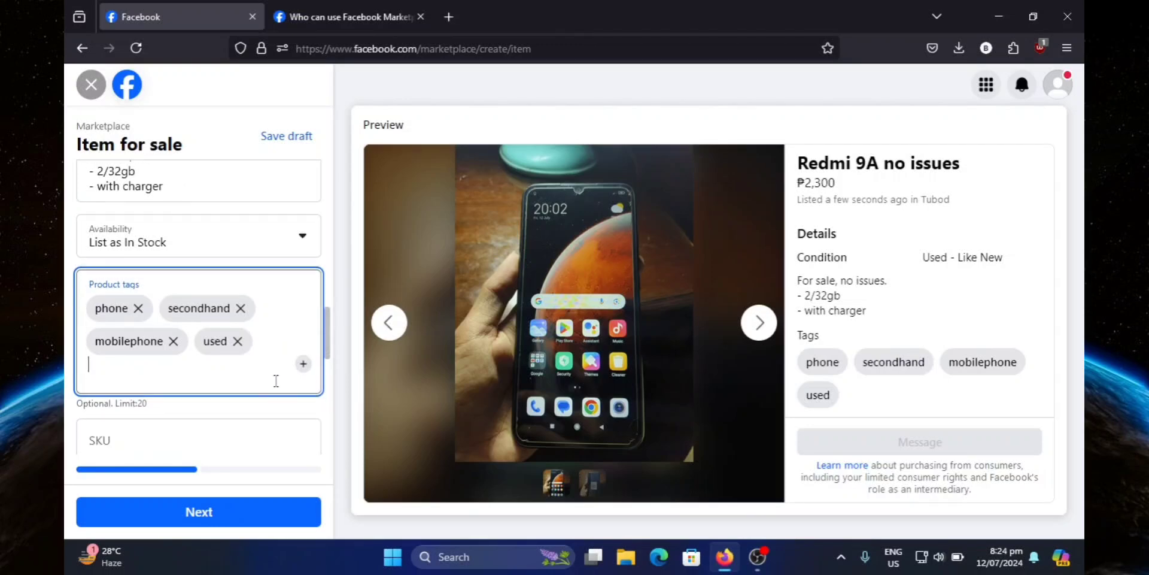
pyautogui.scroll(-4, 276, 381)
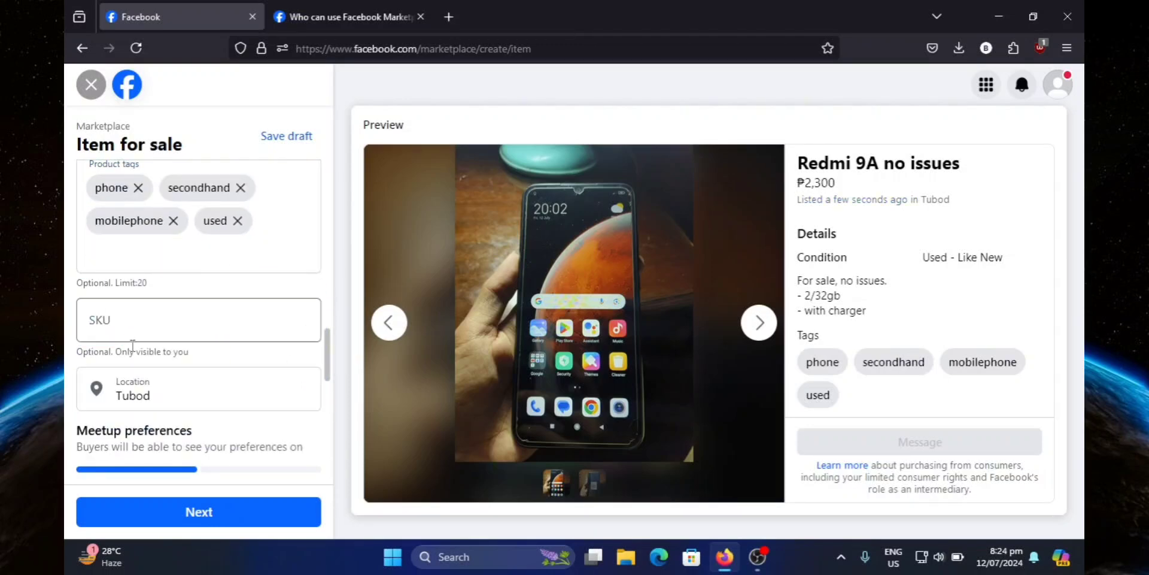
pyautogui.scroll(-5, 174, 326)
pyautogui.scroll(5, 209, 392)
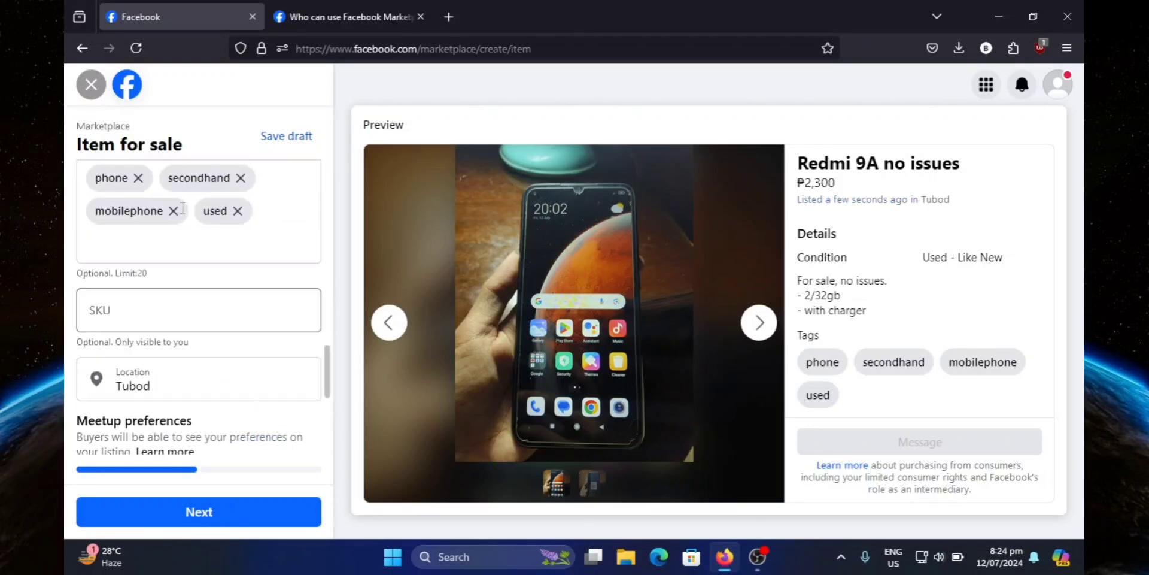
pyautogui.scroll(-3, 209, 393)
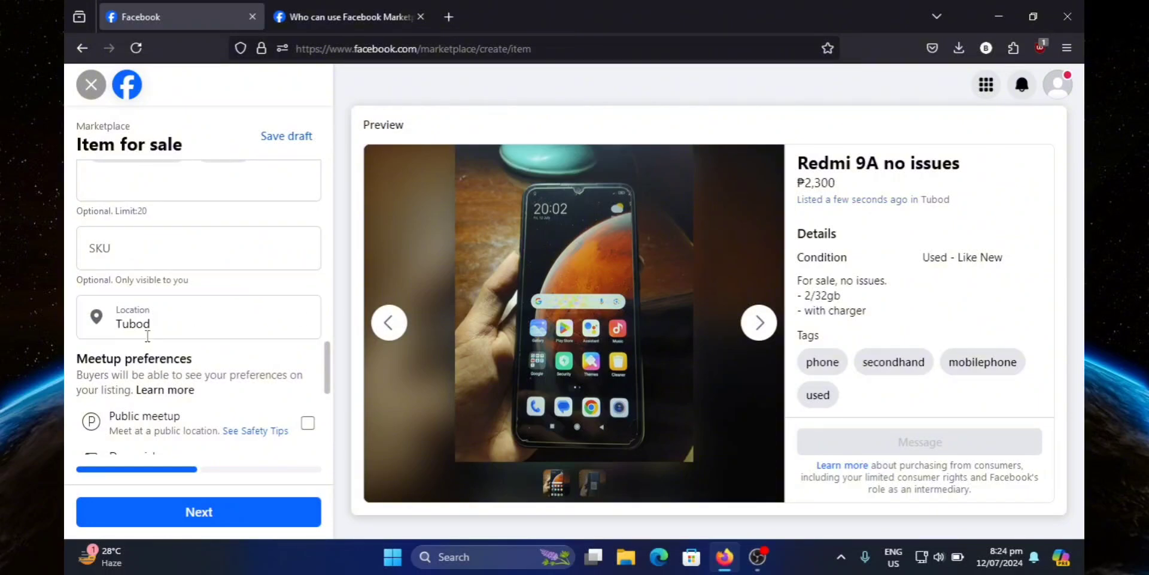
pyautogui.scroll(-4, 180, 323)
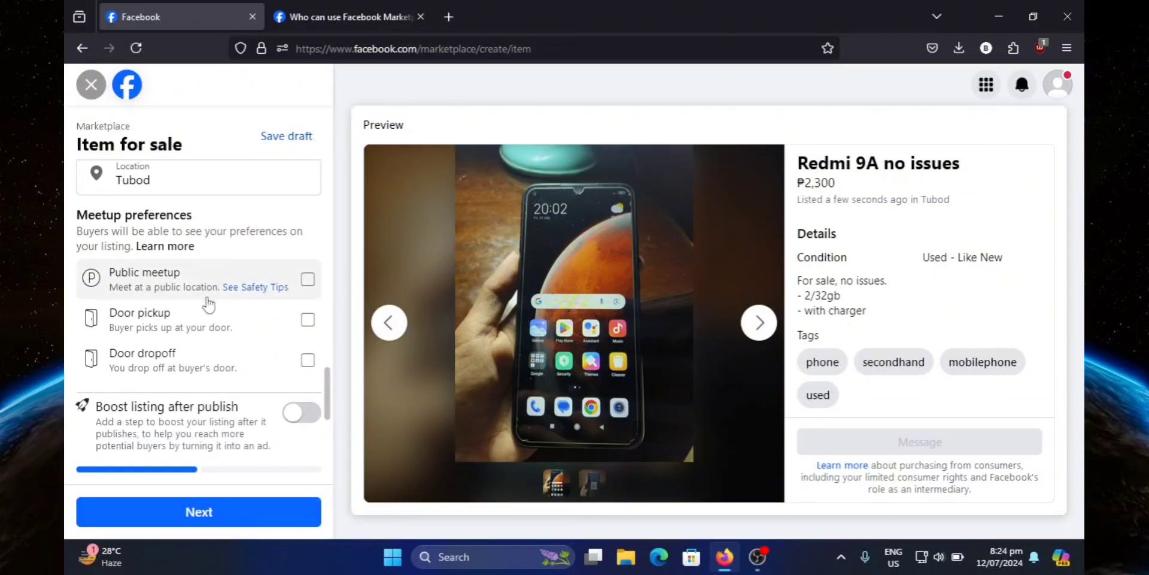
pyautogui.scroll(-2, 176, 288)
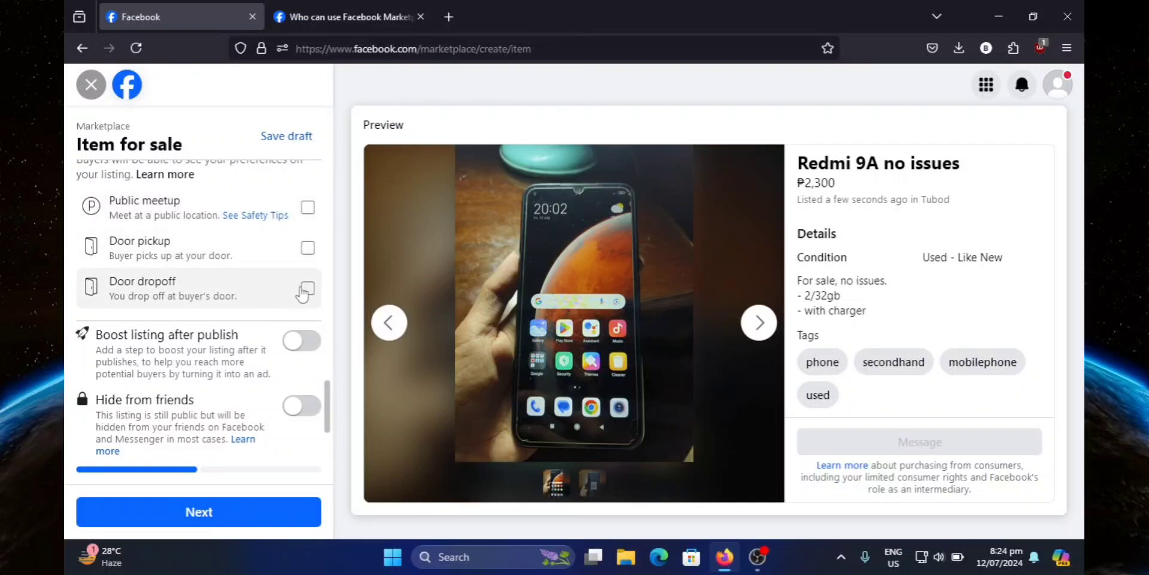
pyautogui.scroll(2, 303, 304)
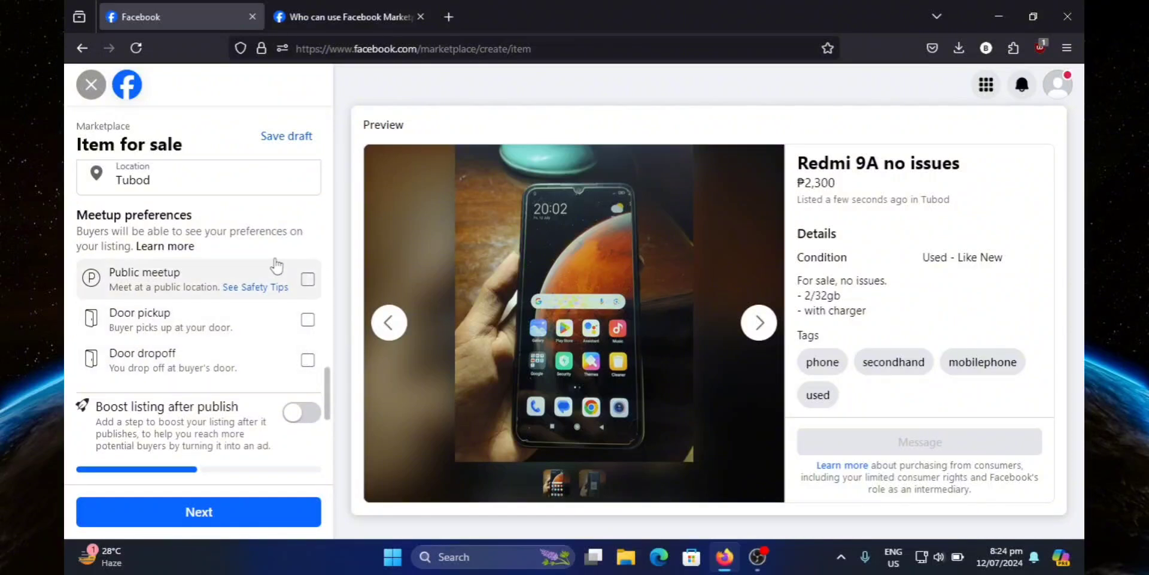
pyautogui.click(308, 281)
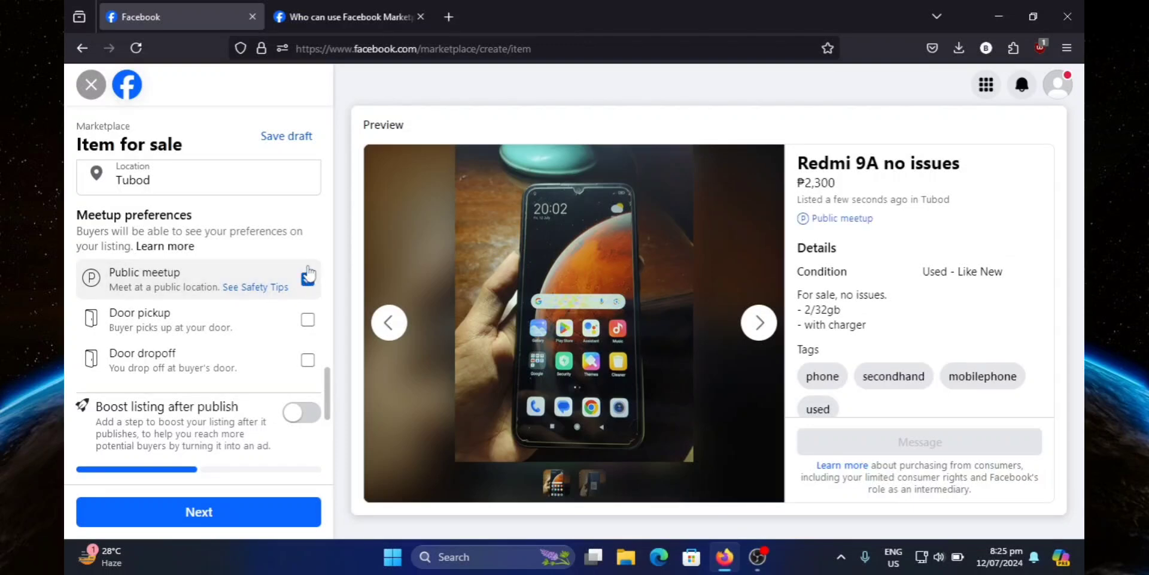
# Review the Boost listing after publish and Hide from friends options, the policy notes and the listing's filled-in details.
pyautogui.scroll(-3, 308, 272)
pyautogui.scroll(-1, 307, 272)
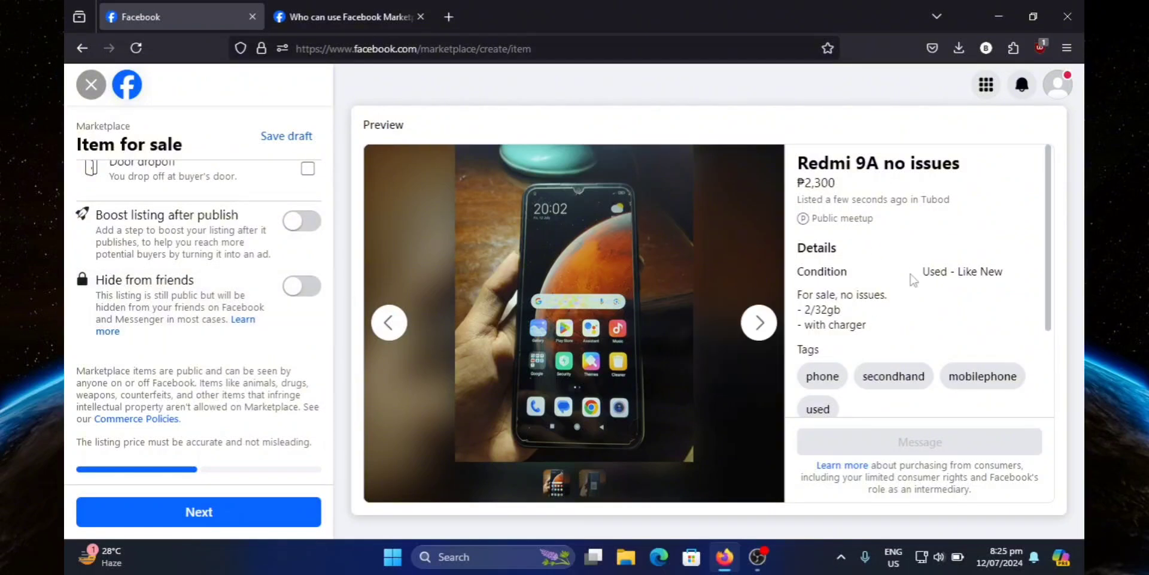
pyautogui.scroll(-1, 931, 226)
pyautogui.scroll(-1, 931, 240)
pyautogui.scroll(2, 932, 264)
pyautogui.scroll(6, 263, 308)
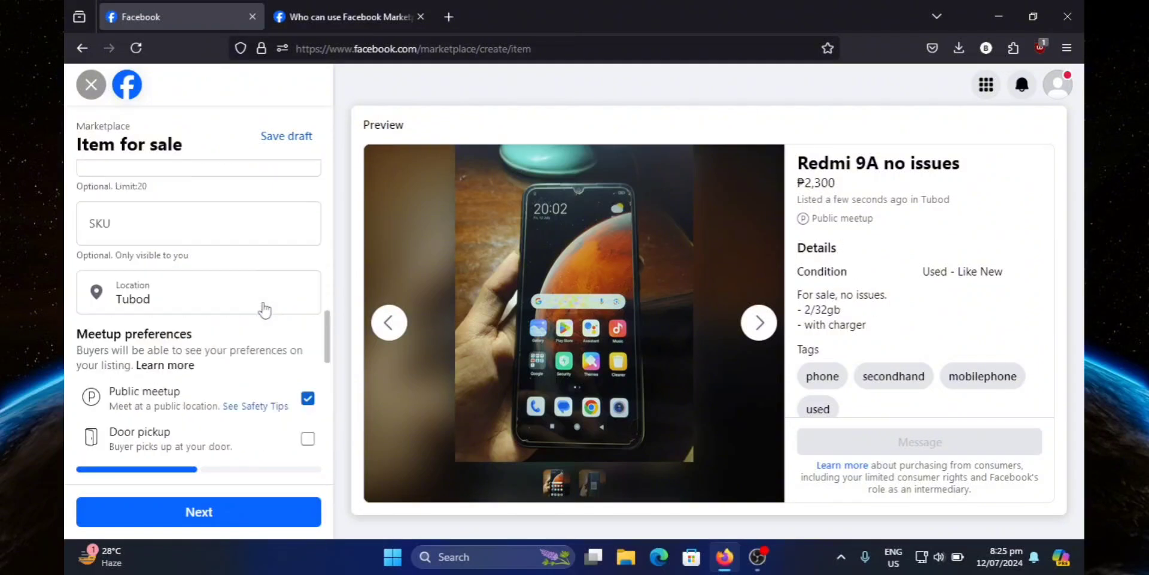
pyautogui.scroll(8, 265, 308)
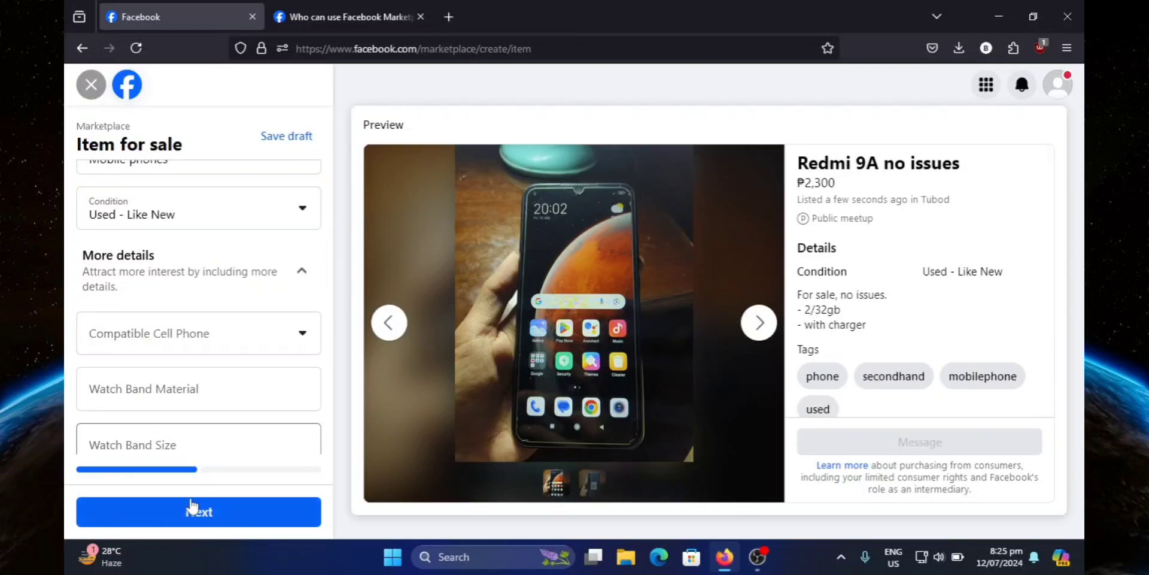
# Publish the listing on Marketplace only, without selecting any group, and dismiss the new notification and the Announcements tip.
pyautogui.click(211, 513)
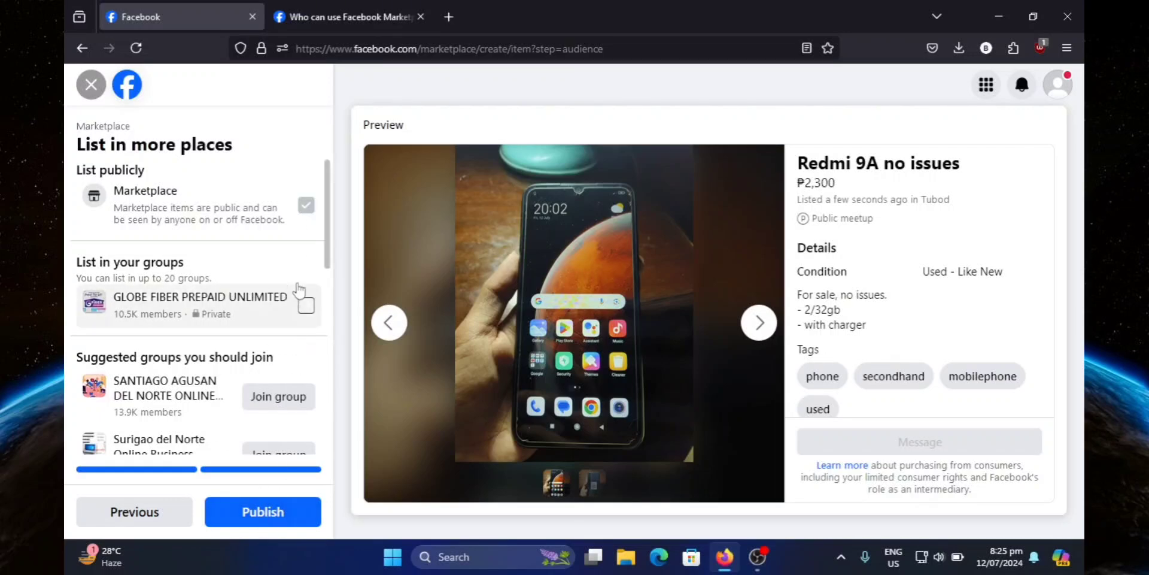
pyautogui.scroll(-2, 292, 301)
pyautogui.scroll(2, 292, 301)
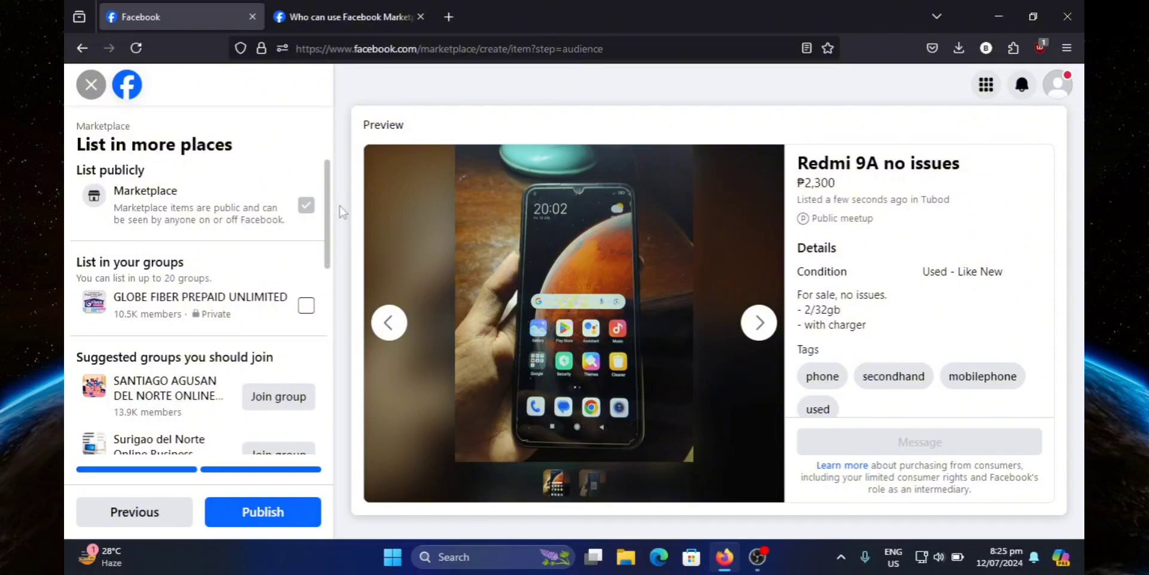
pyautogui.click(275, 516)
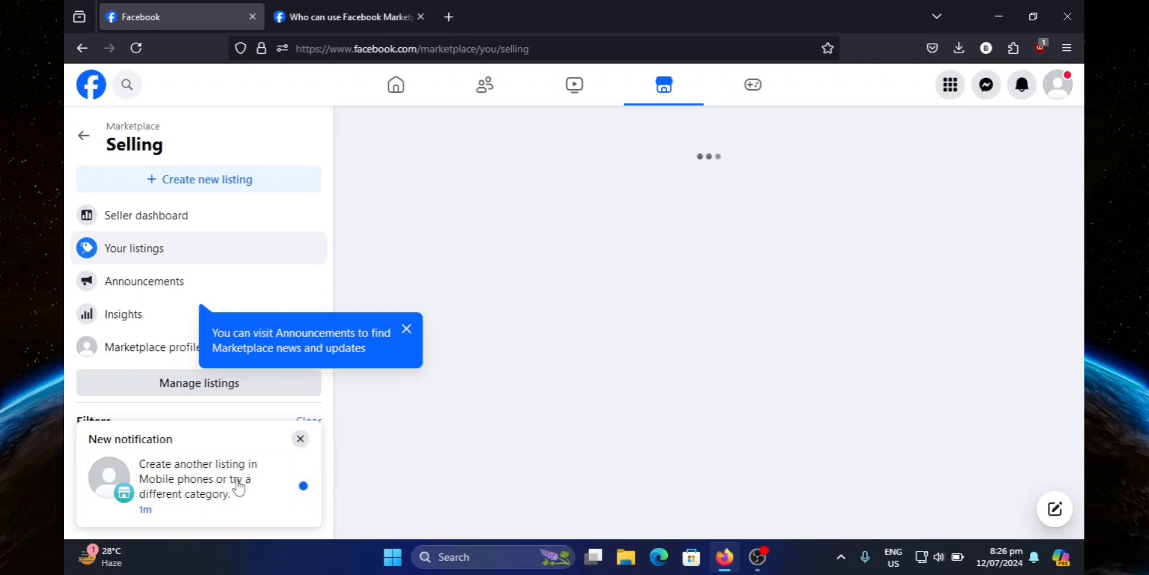
pyautogui.click(300, 439)
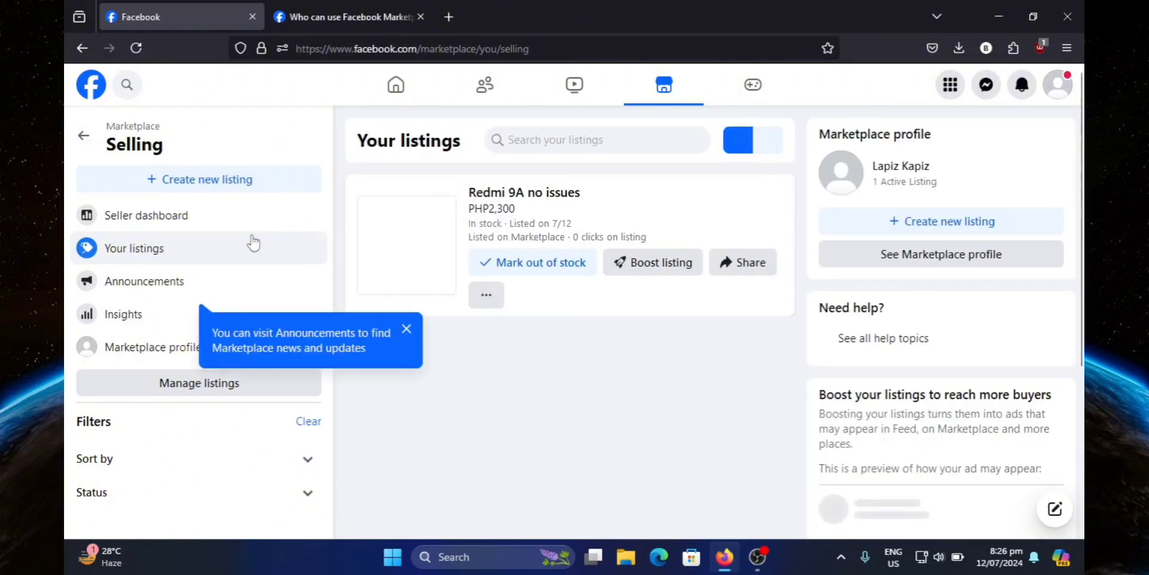
pyautogui.click(406, 329)
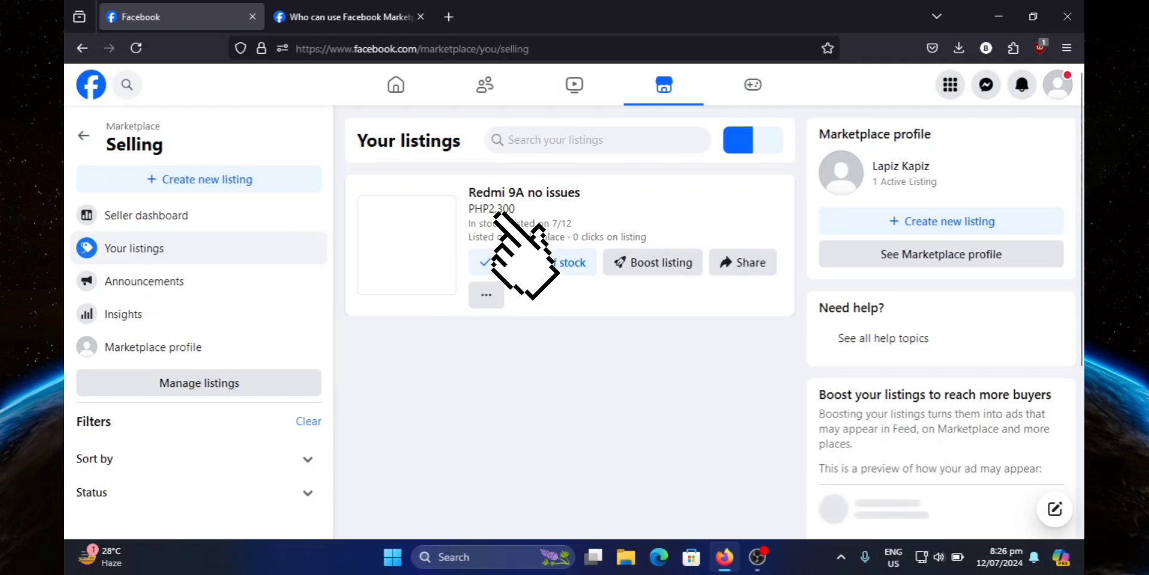
# View the boost offer for the Redmi 9A listing and close it without boosting.
pyautogui.click(628, 271)
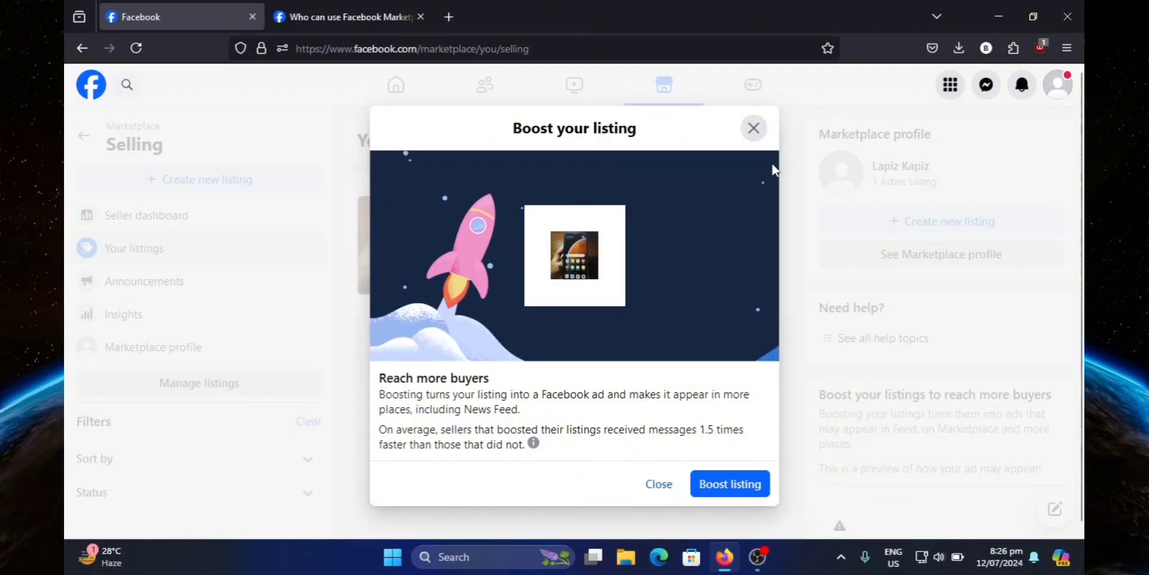
pyautogui.click(752, 129)
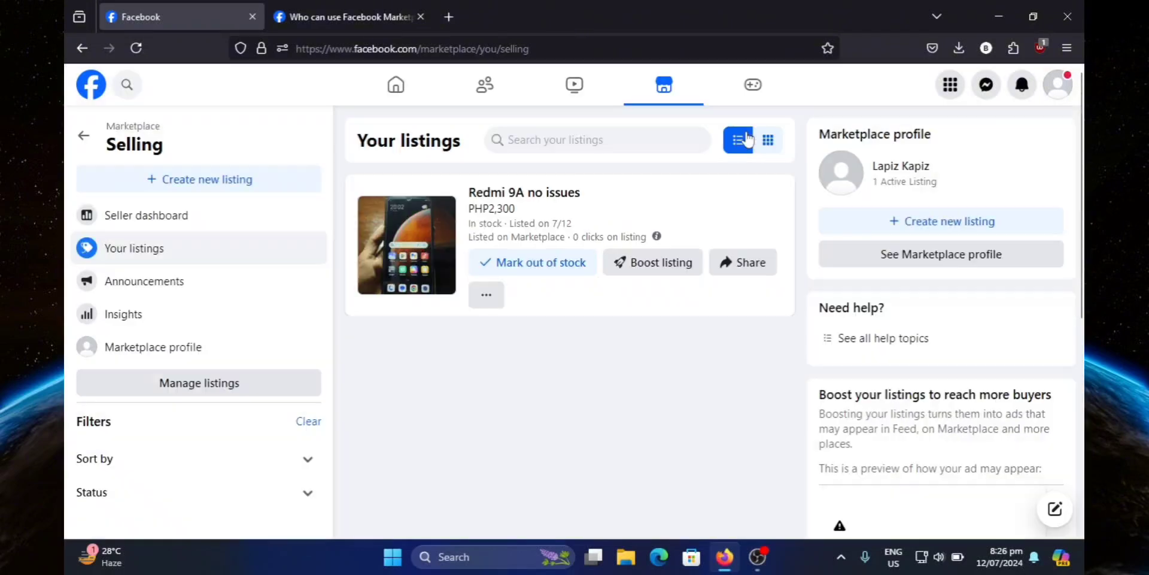